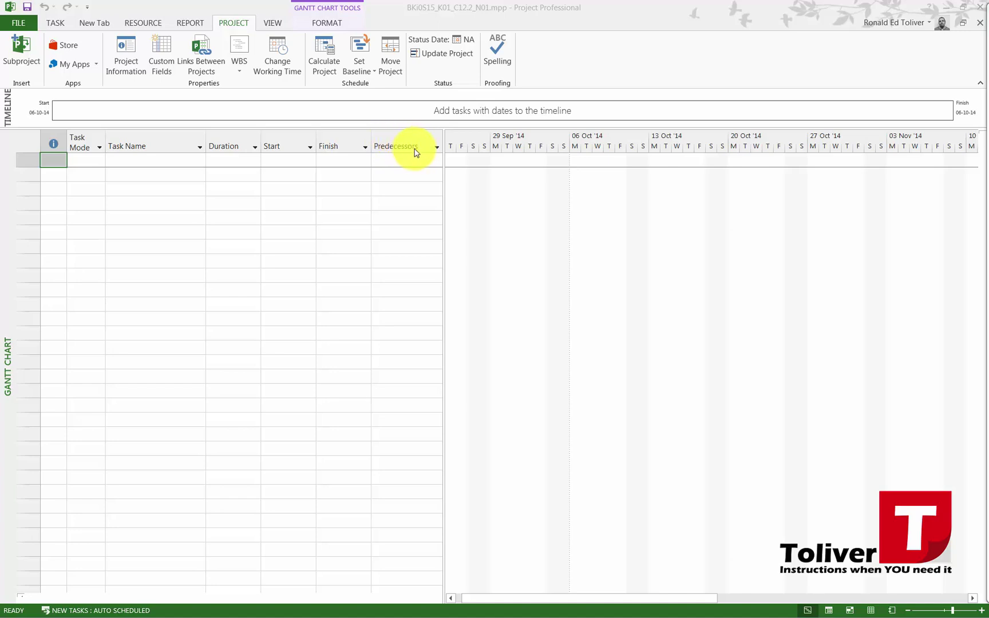
Step: Change the Predecessors column to the Cost field and title it "Budget"
right_click(415, 151)
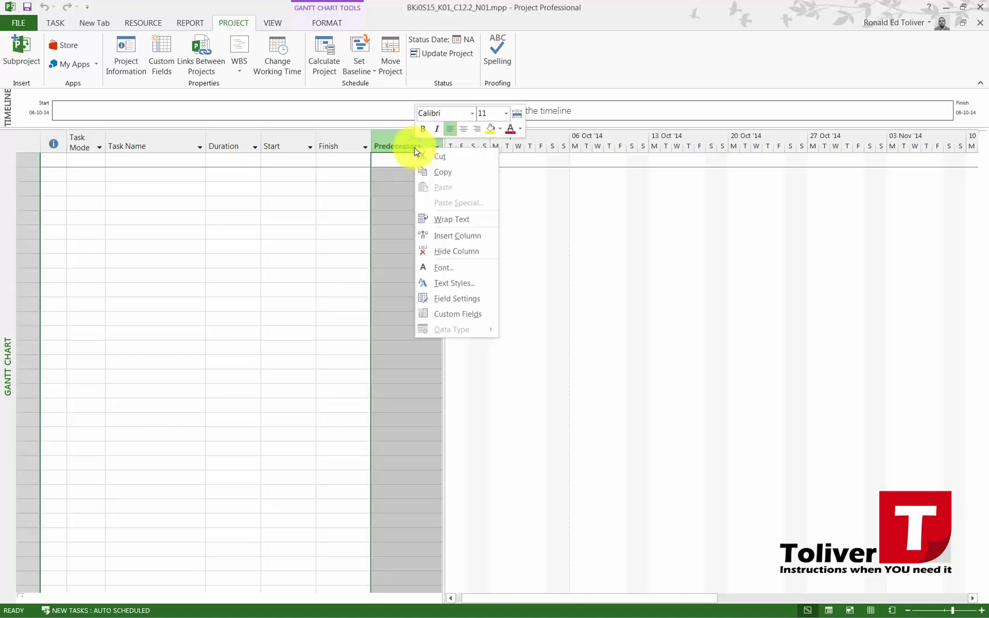
left_click(466, 299)
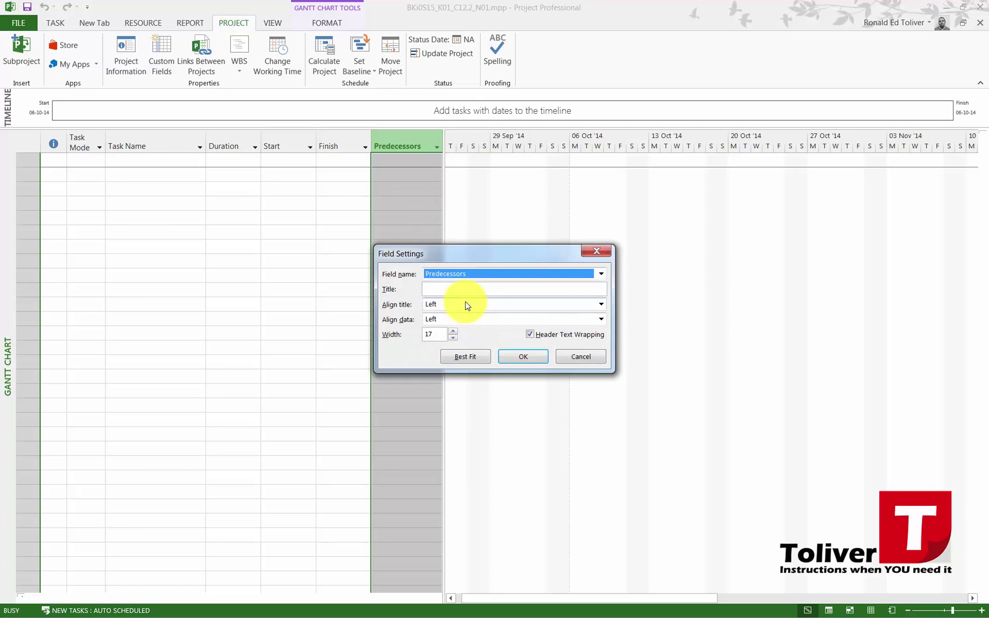
left_click(456, 278)
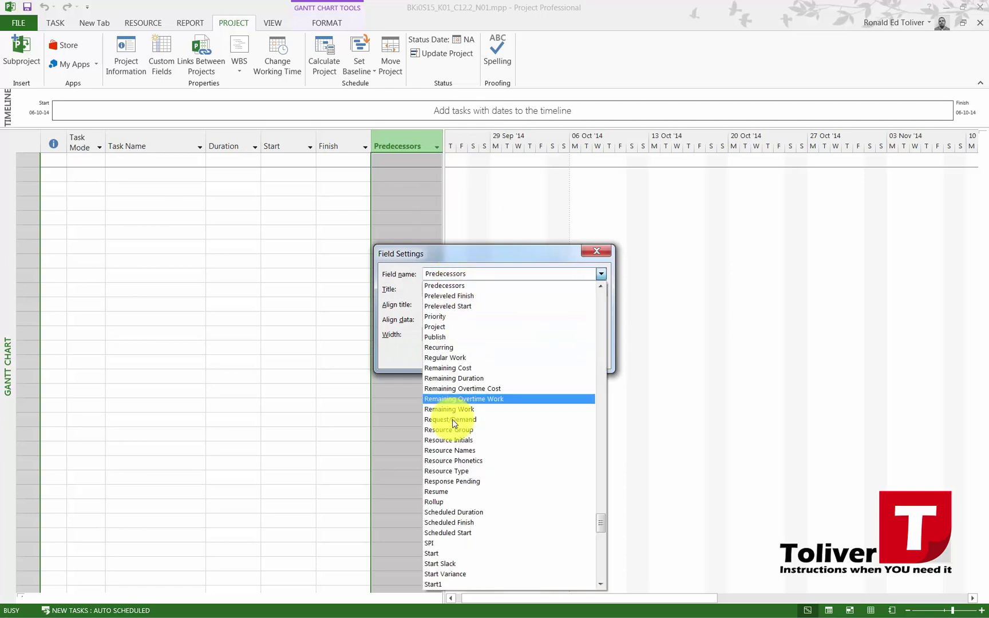
scroll(508, 413, "up", 10)
left_click_drag(598, 504, 583, 421)
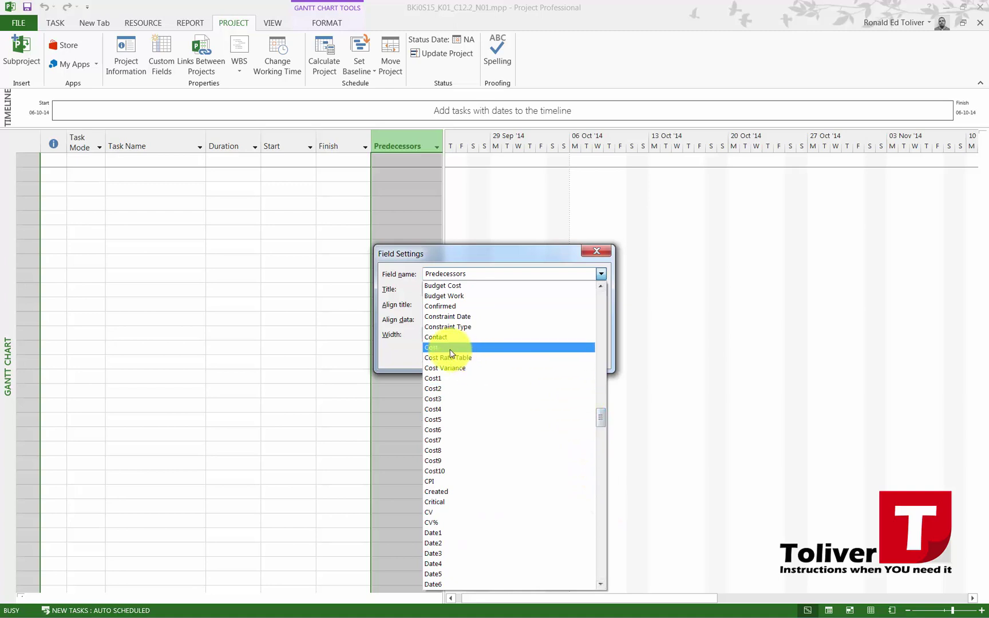
left_click(432, 348)
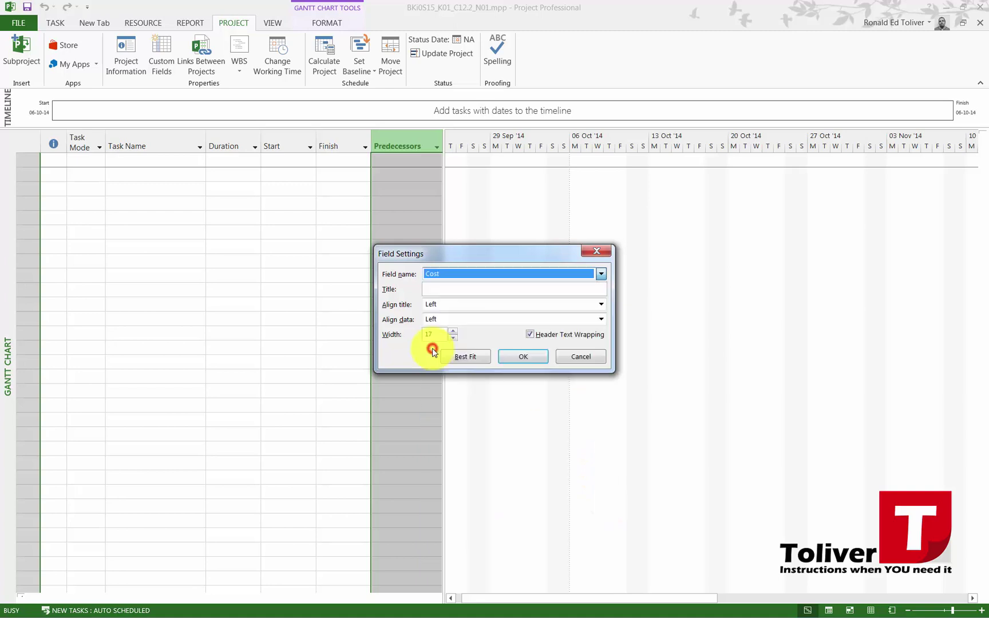
left_click(428, 292)
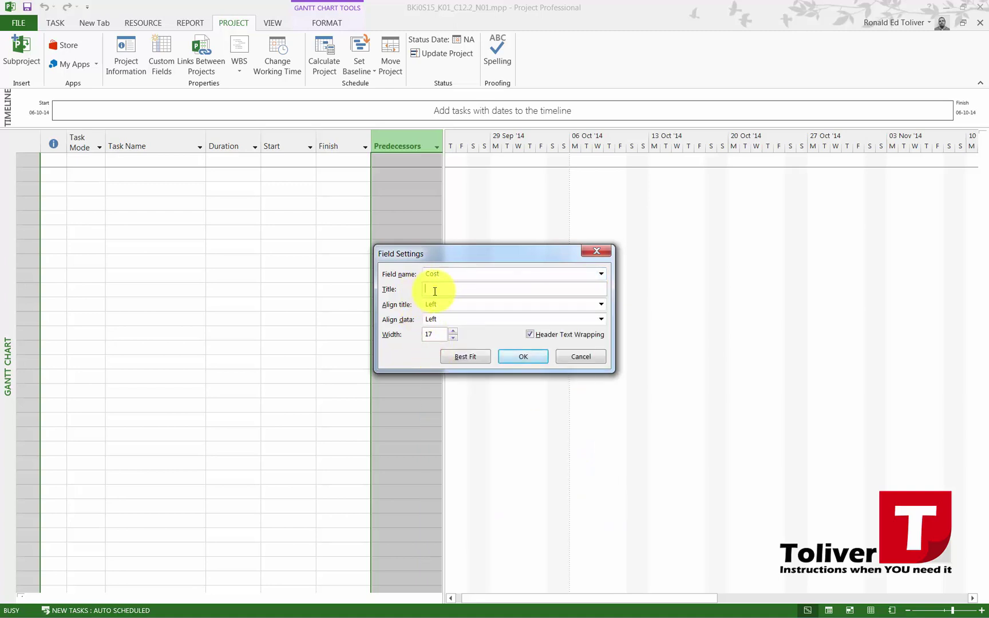
type("Budgety")
left_click(515, 357)
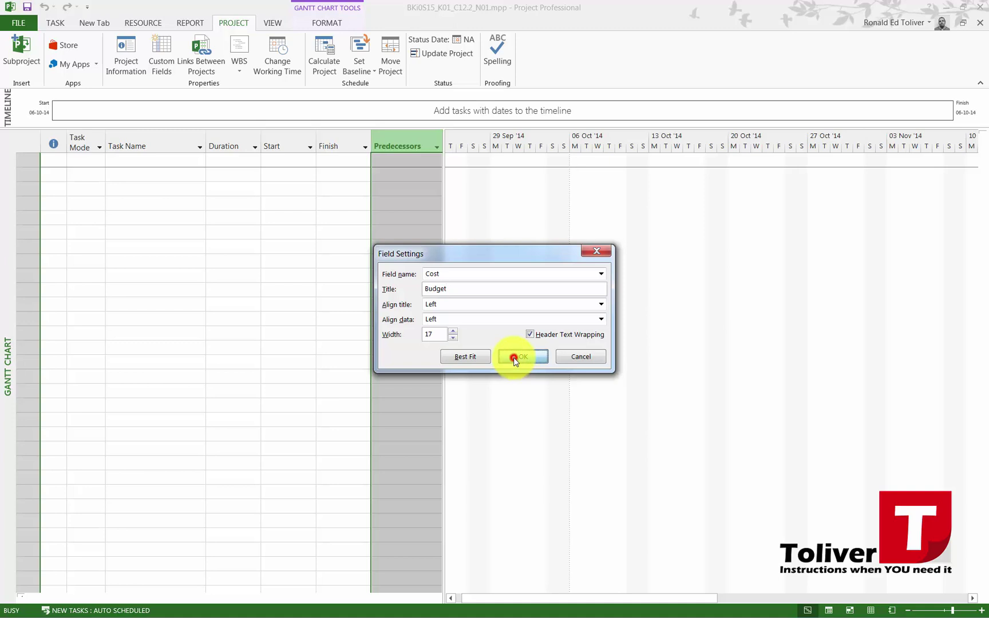
Step: Enter "Outline Proposal" and "Project Proposal" as the first two task names
left_click(138, 163)
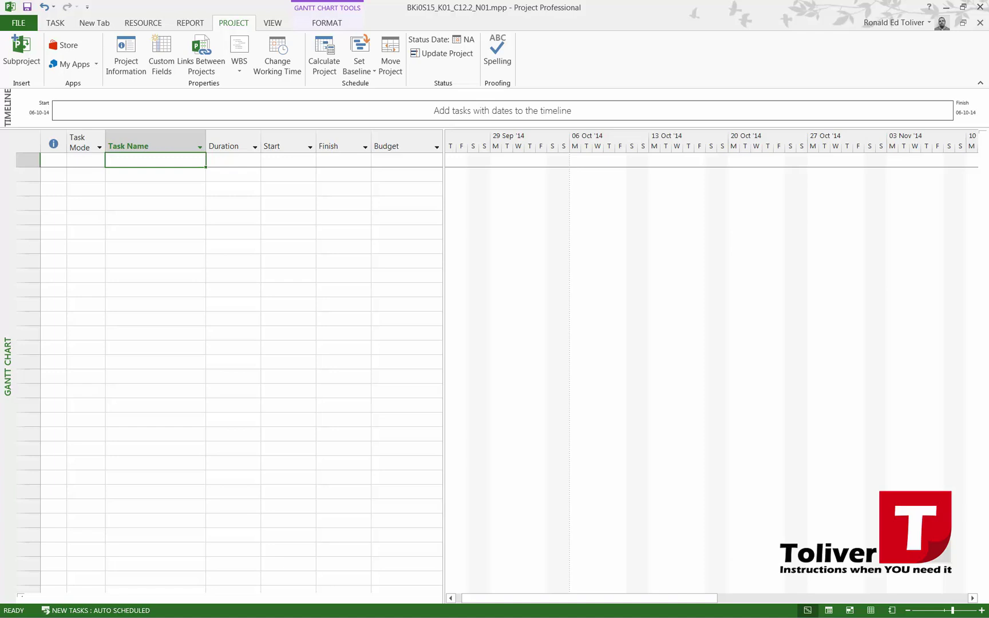
type("Outlin")
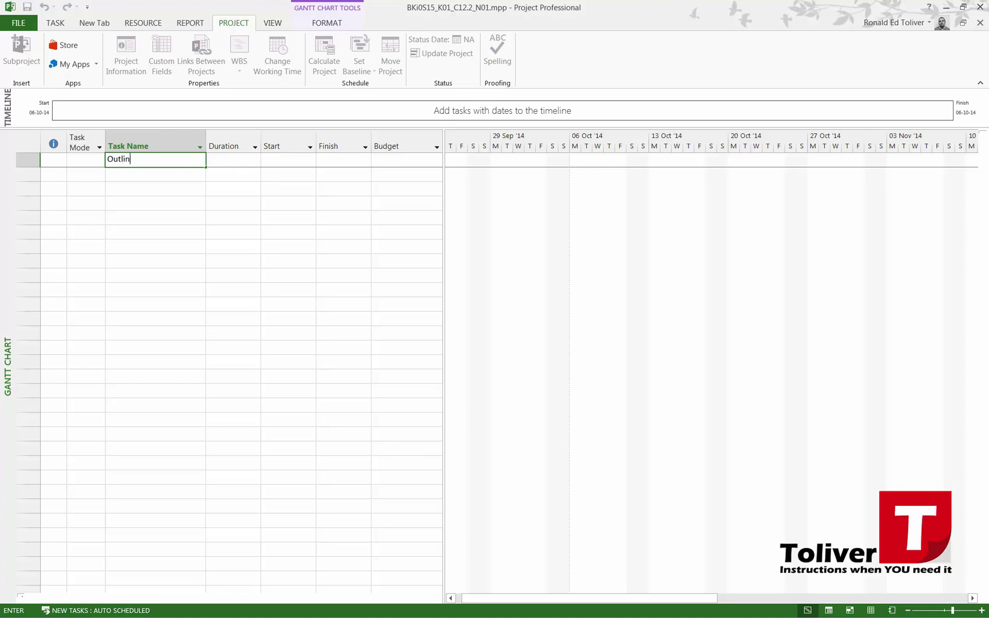
type("e Proposal")
key("Return")
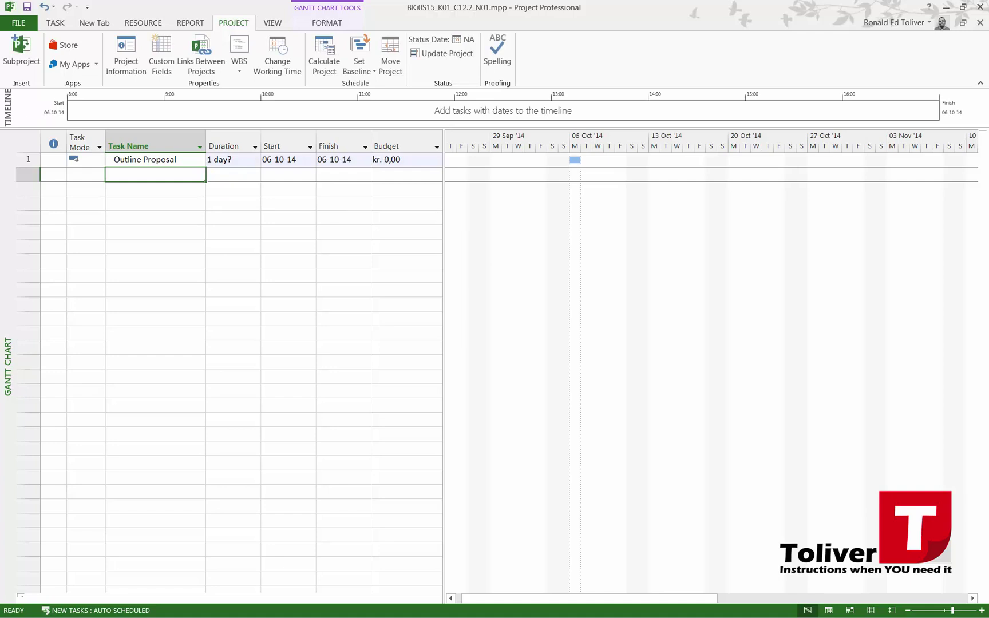
type("Projek")
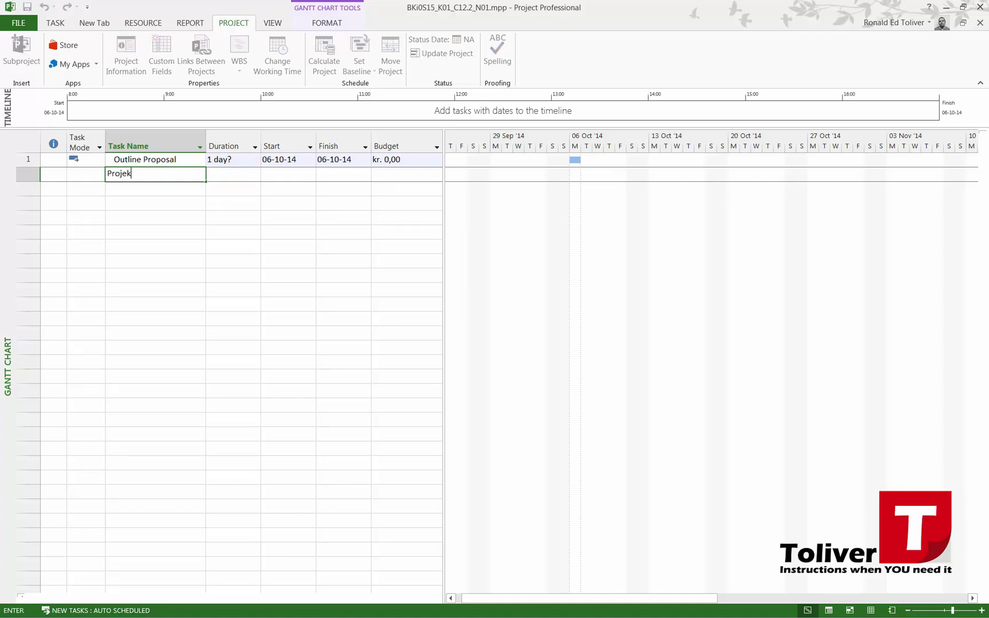
type("t Fil")
key("BackSpace")
key("BackSpace")
key("BackSpace")
type("Proposal")
key("Return")
Step: Add the tasks "Preliminary Project" and "Main Project" below Project Proposal
type("Pre")
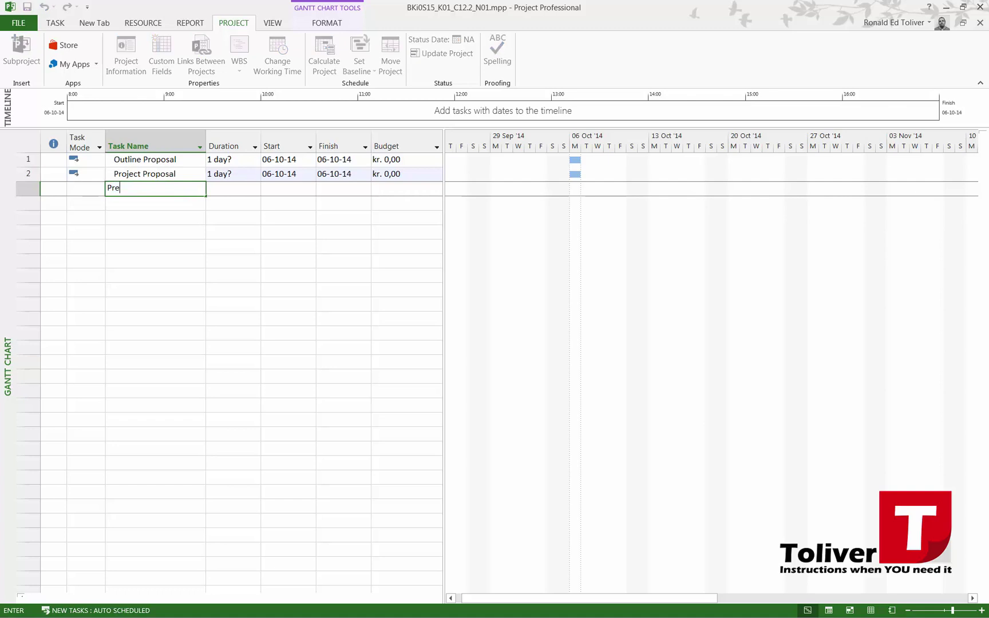
type("liminary PRoj")
key("BackSpace")
key("BackSpace")
key("BackSpace")
type("roject")
key("Return")
type("Main")
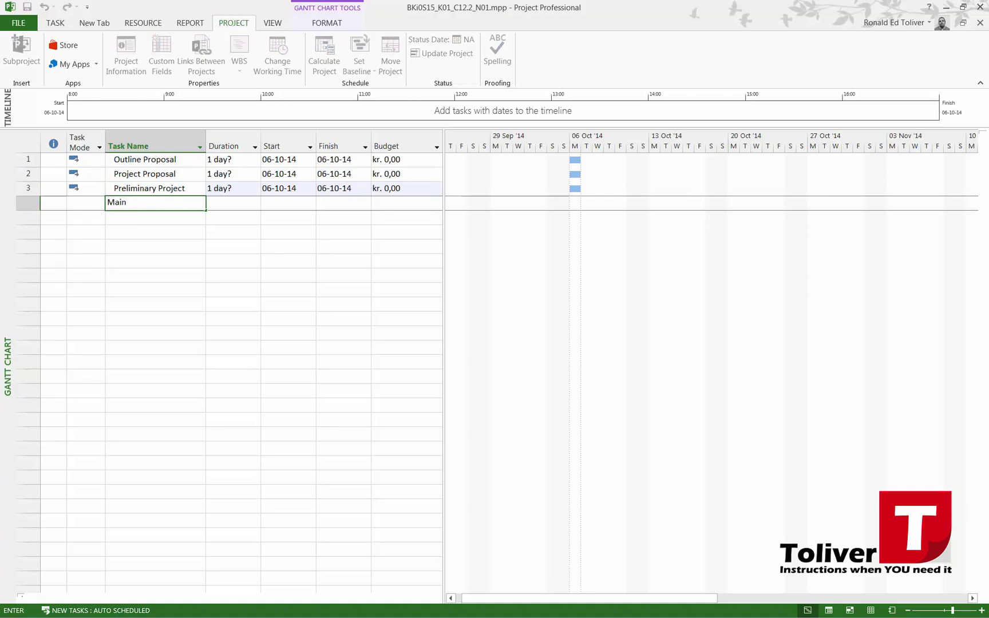
type(" Project")
key("Return")
Step: Add the tasks "Tender Material", "Bids" and "Acceptance of Bids" below Main Project
type("Tender ")
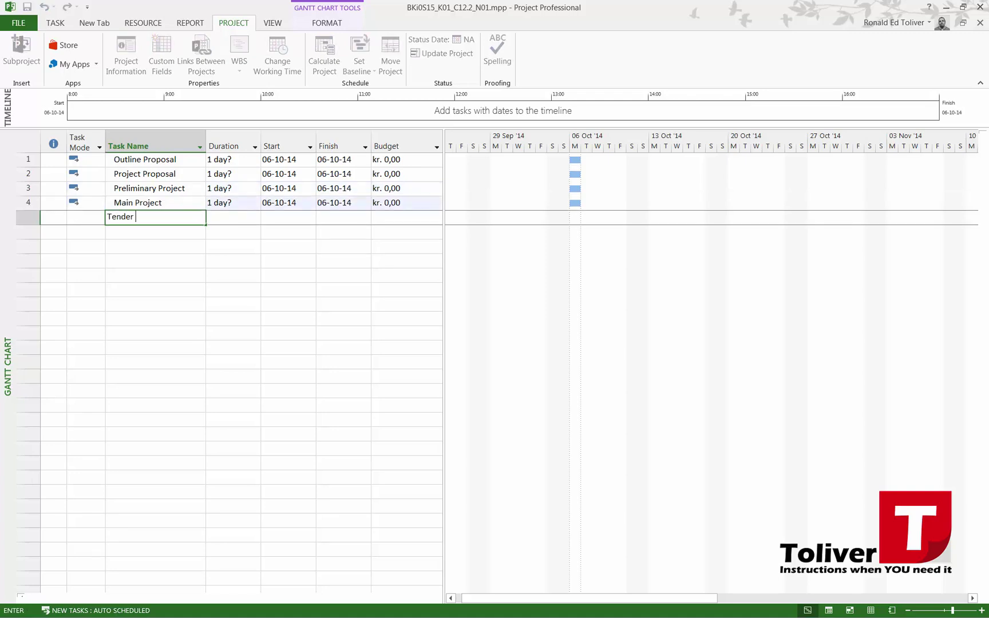
type("Material")
key("Return")
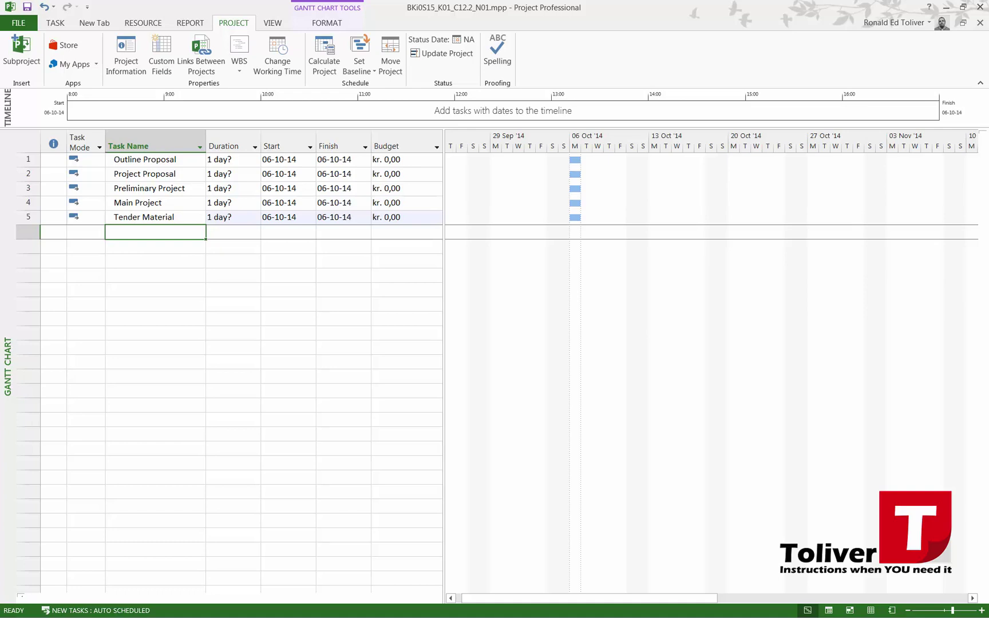
type("Bids")
key("Return")
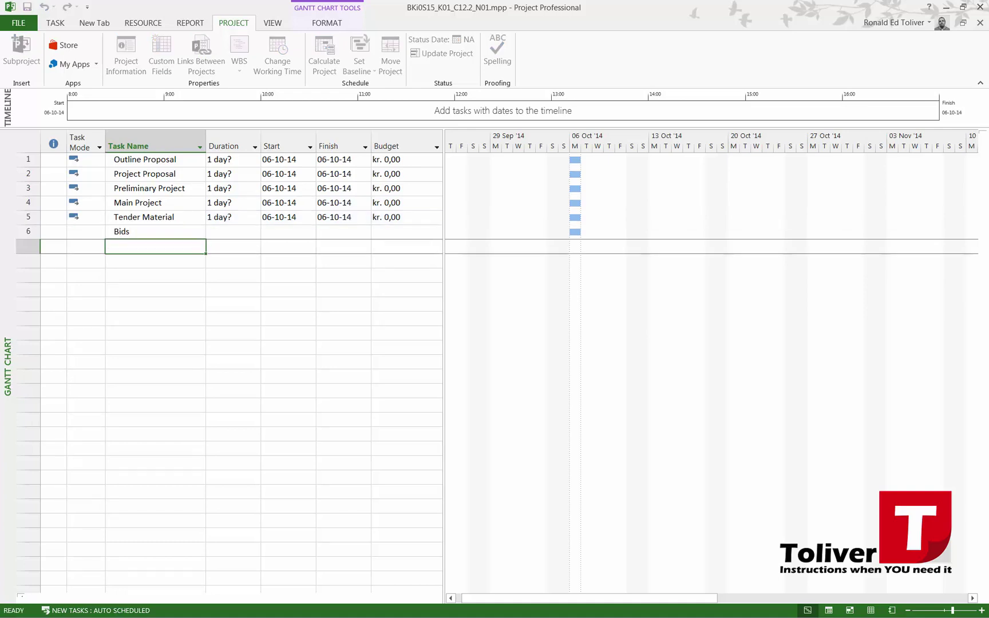
type("Acceptanc")
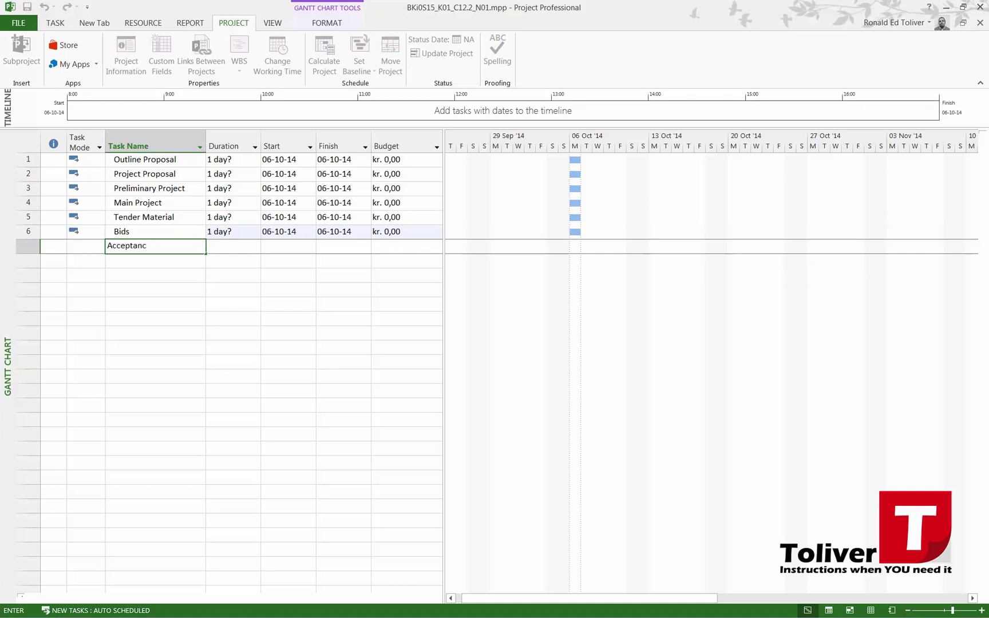
type("e of Bids")
key("Return")
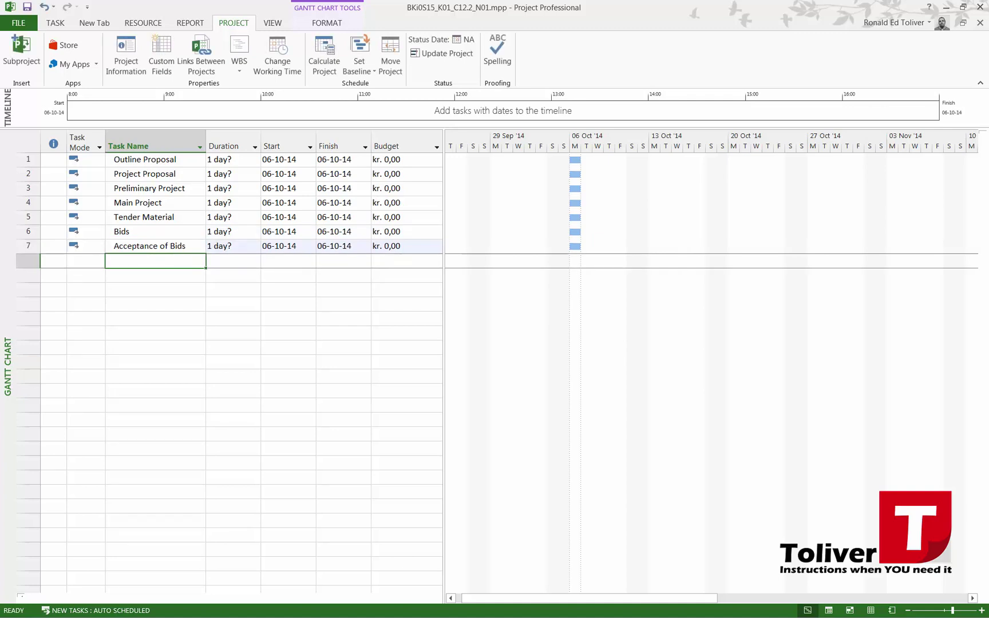
Step: Add the tasks "Contractor Collateral" and "Contractor Gear up" below Acceptance of Bids
type("Cont")
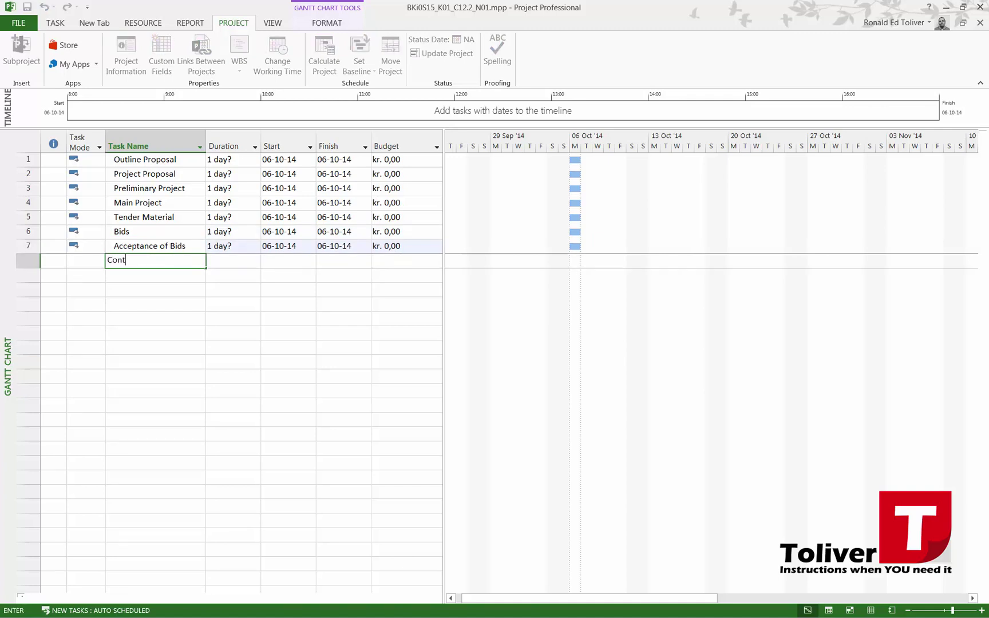
type("ractor Collateral")
key("Return")
type("Constru")
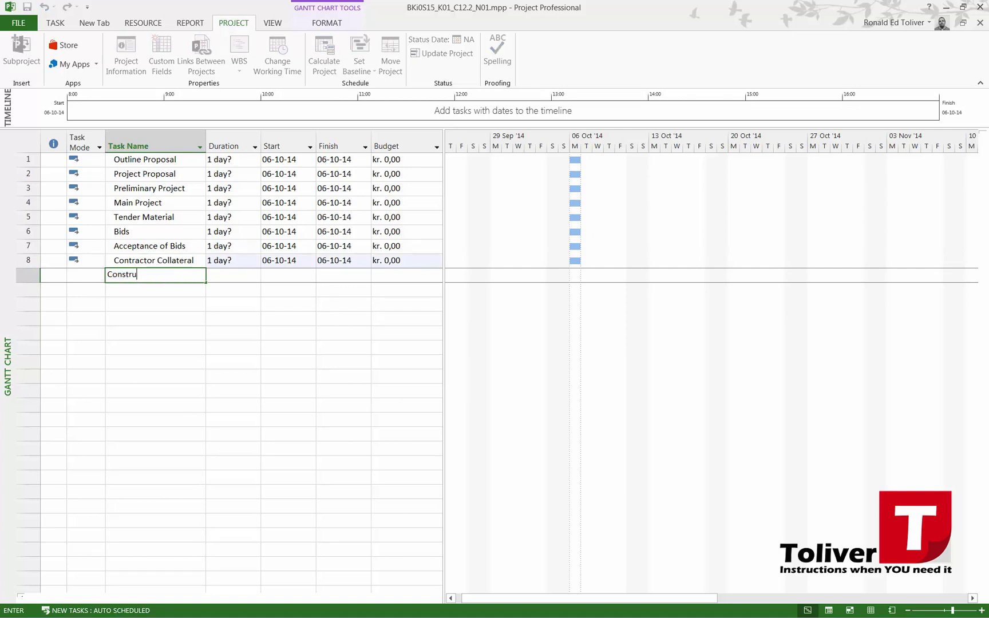
type("ctio")
key("BackSpace")
key("BackSpace")
key("BackSpace")
key("BackSpace")
key("BackSpace")
type("tract")
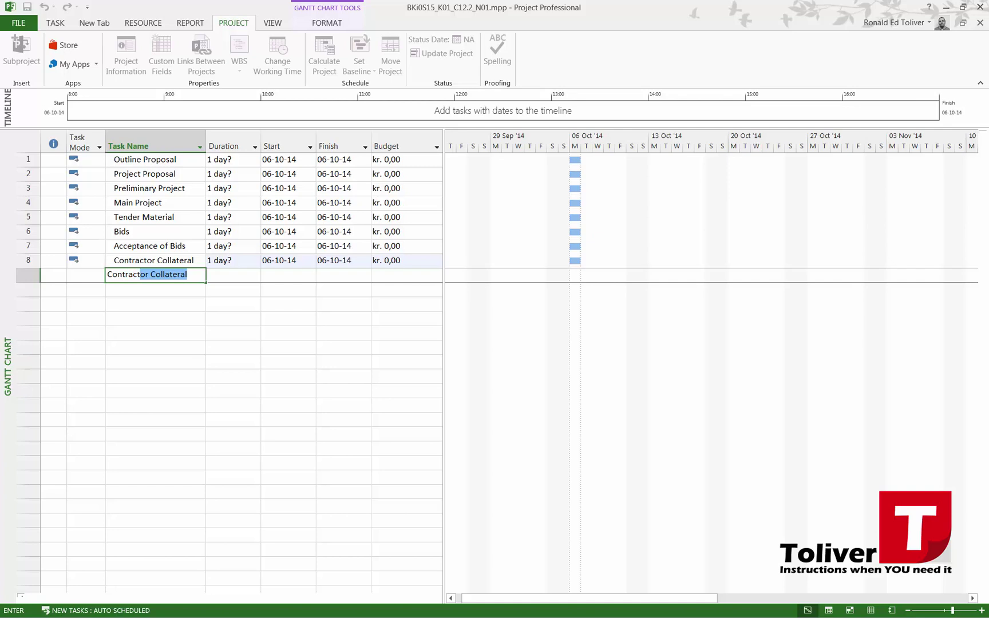
type("or Gear up")
key("Return")
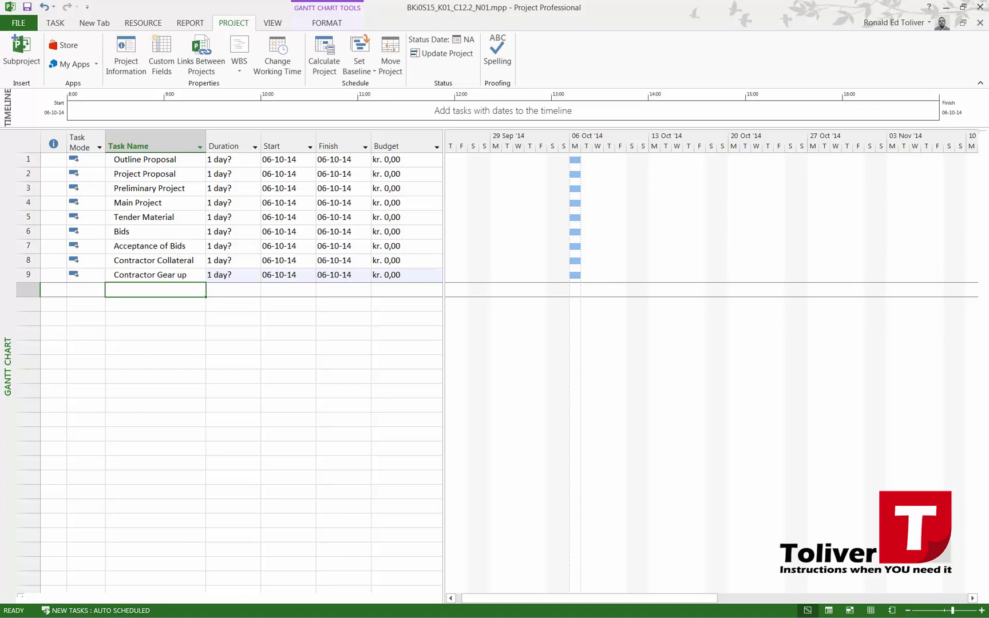
Step: Add the tasks "Construction Period", "Handover" and "Commissioning" at the end of the task list
type("Construction Periode")
key("BackSpace")
key("Return")
type("Handover")
key("Return")
type("Com")
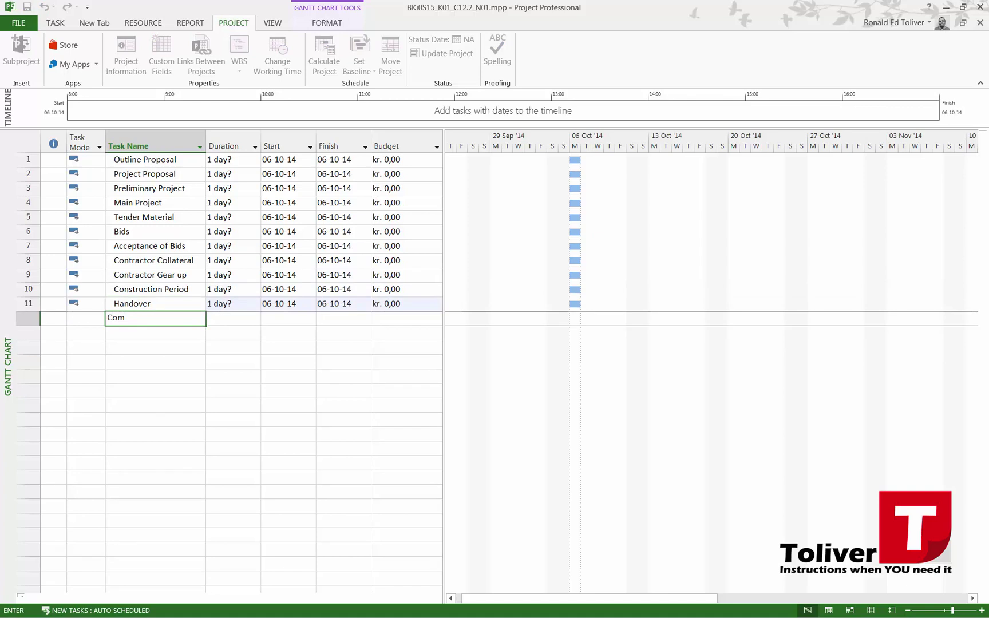
type("missioning")
key("Return")
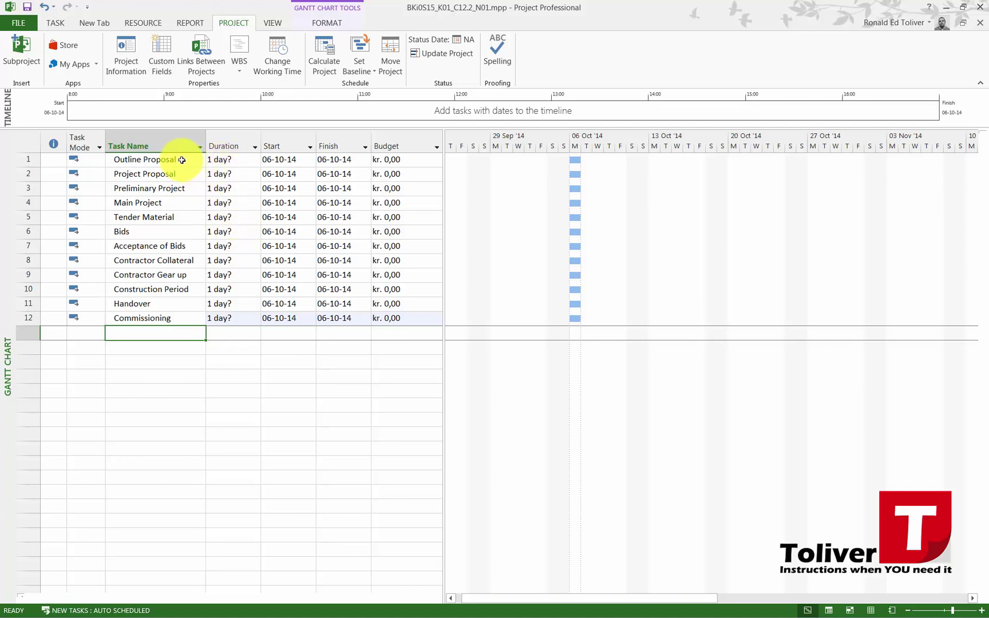
Step: Link all twelve tasks in sequence, from Outline Proposal through Commissioning
left_click_drag(174, 159, 176, 319)
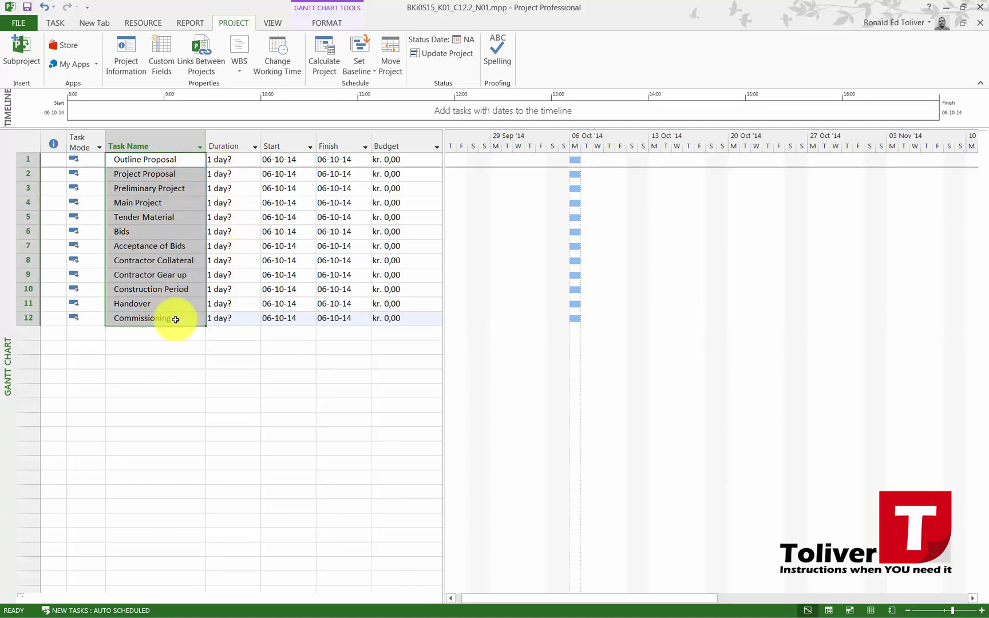
left_click(52, 24)
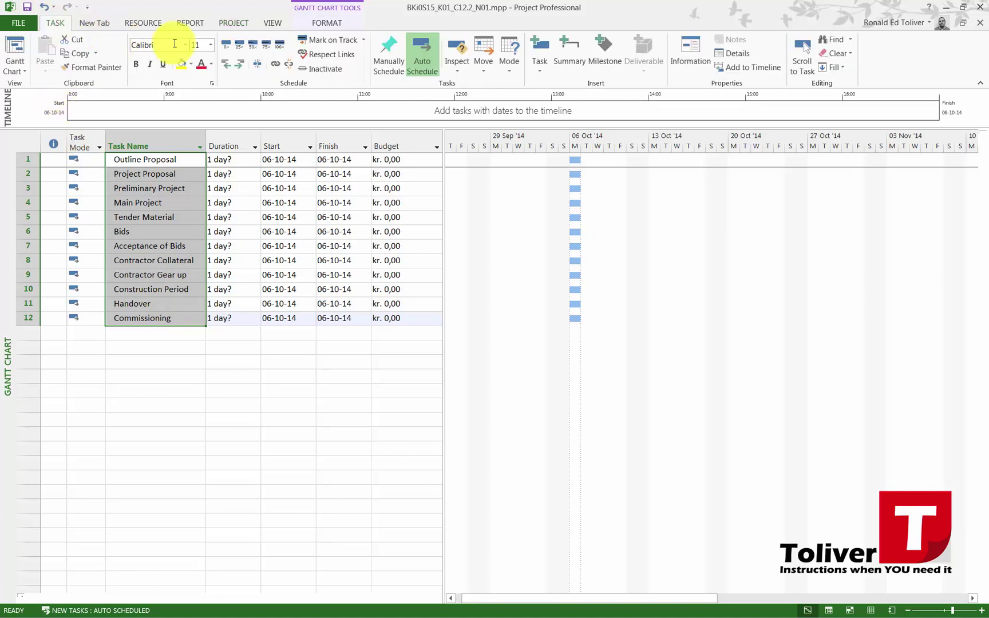
left_click(276, 67)
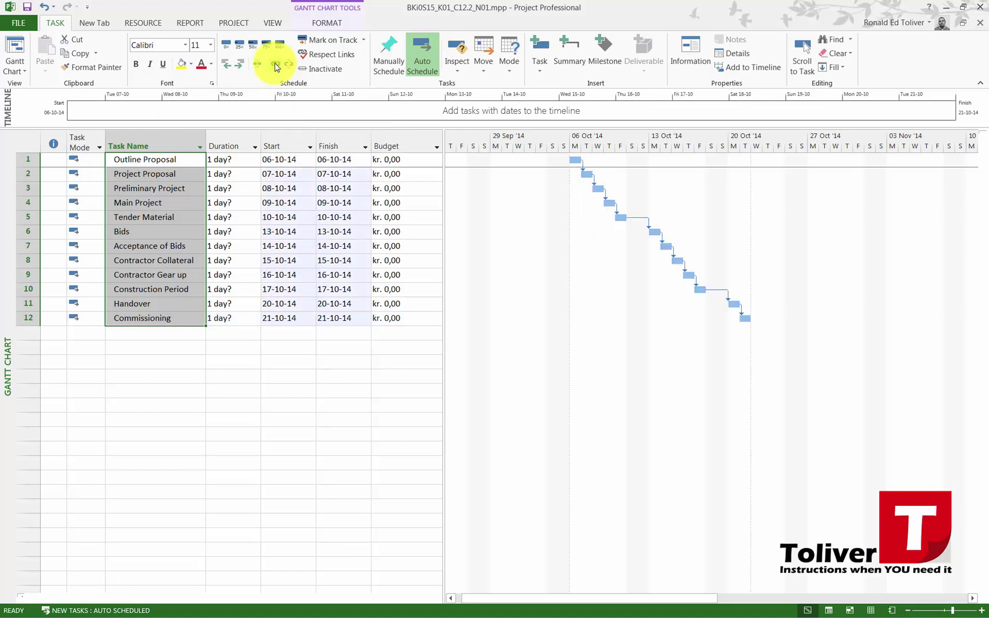
left_click(164, 344)
Step: Set the durations of Outline Proposal to 25 days, Project Proposal to 70 days and Preliminary Project to 45 days
left_click(218, 162)
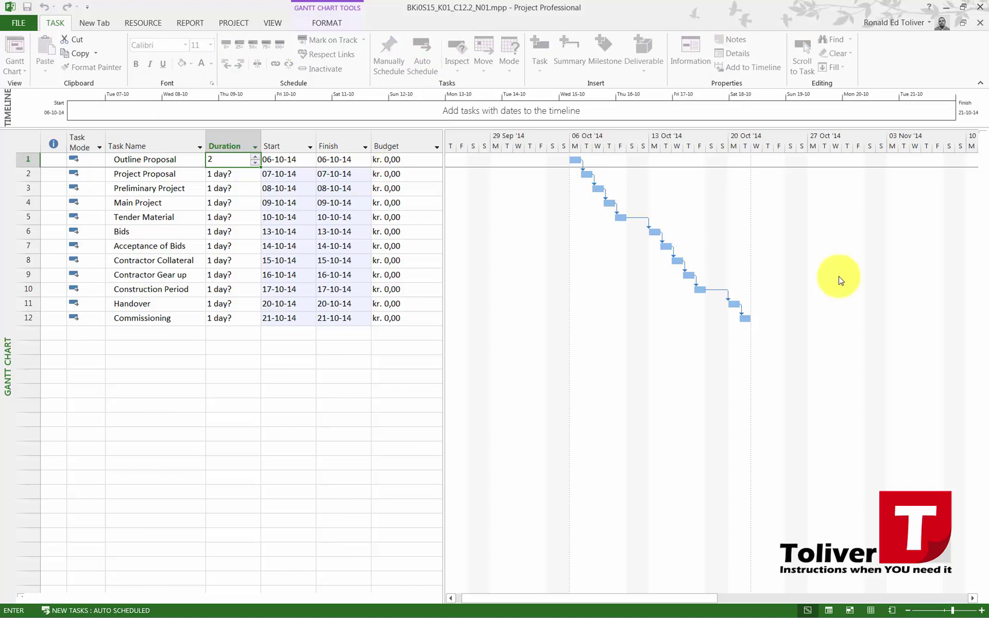
key("Return")
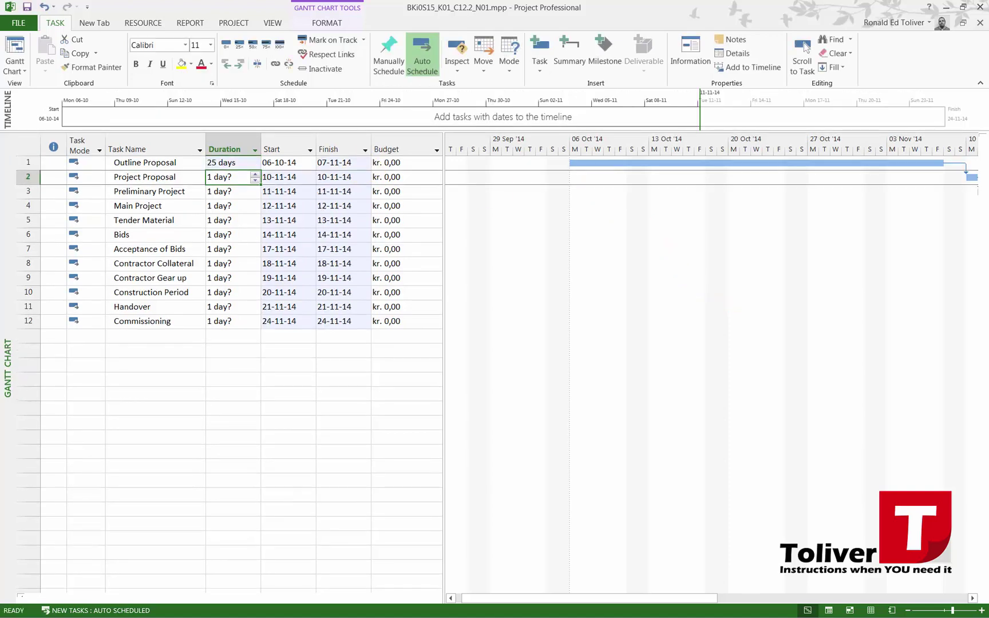
type("70")
key("Return")
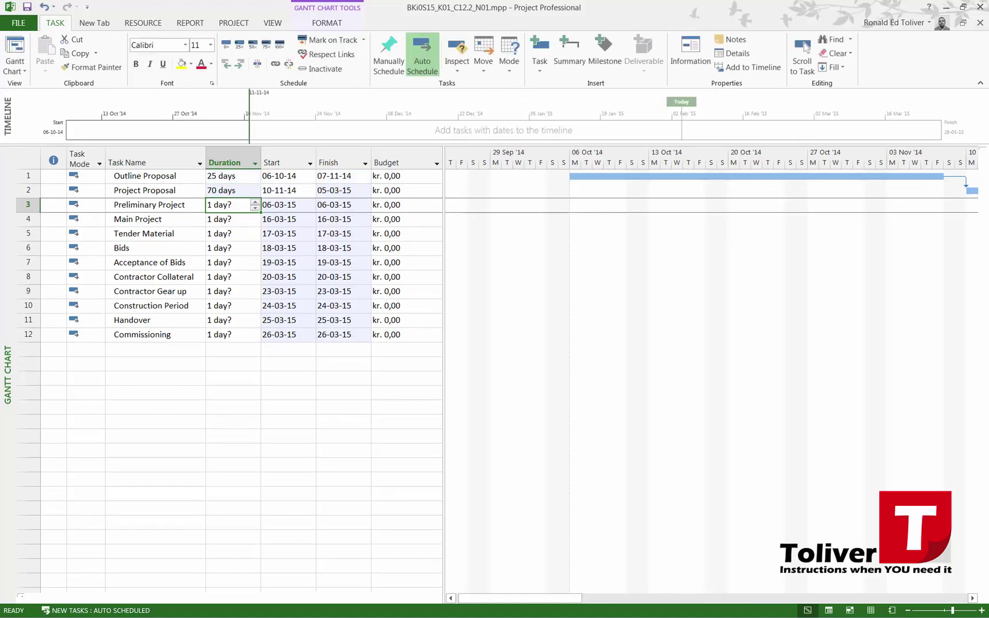
type("45")
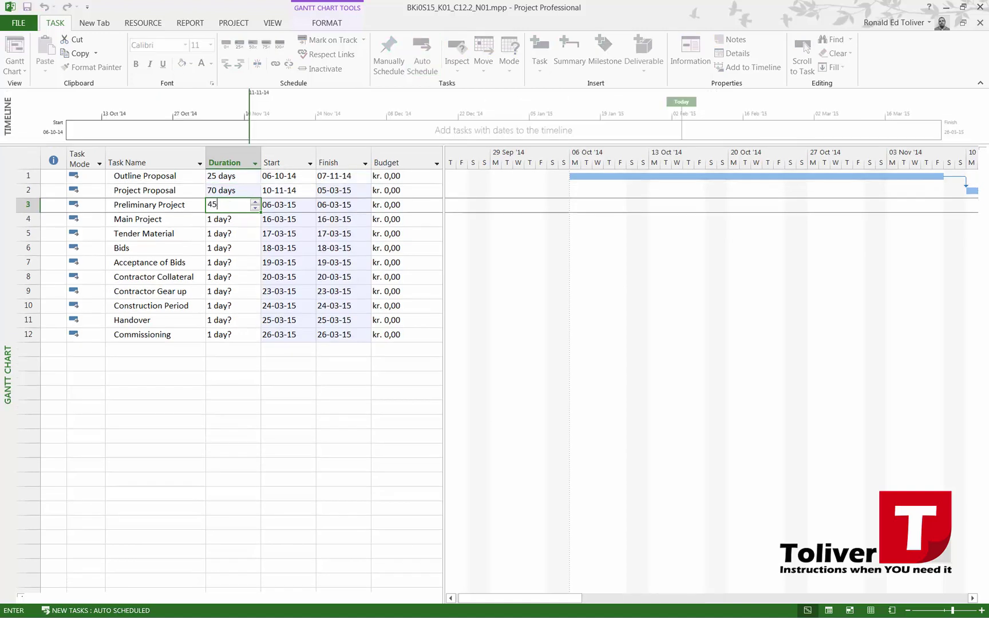
key("Return")
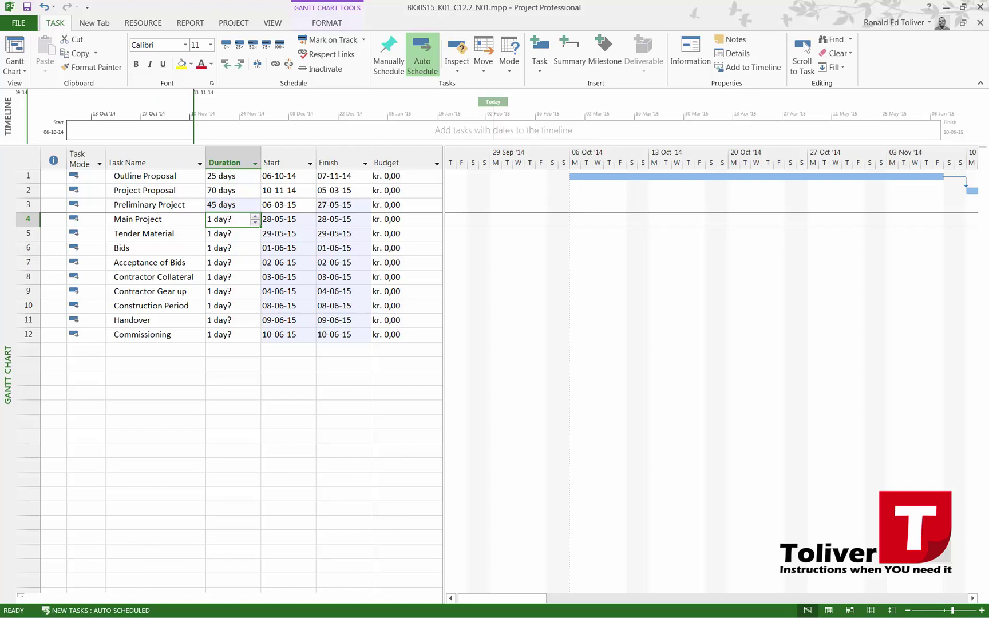
Step: Set the duration of Main Project to 40 days and Tender Material to 15 days
type("40")
key("Return")
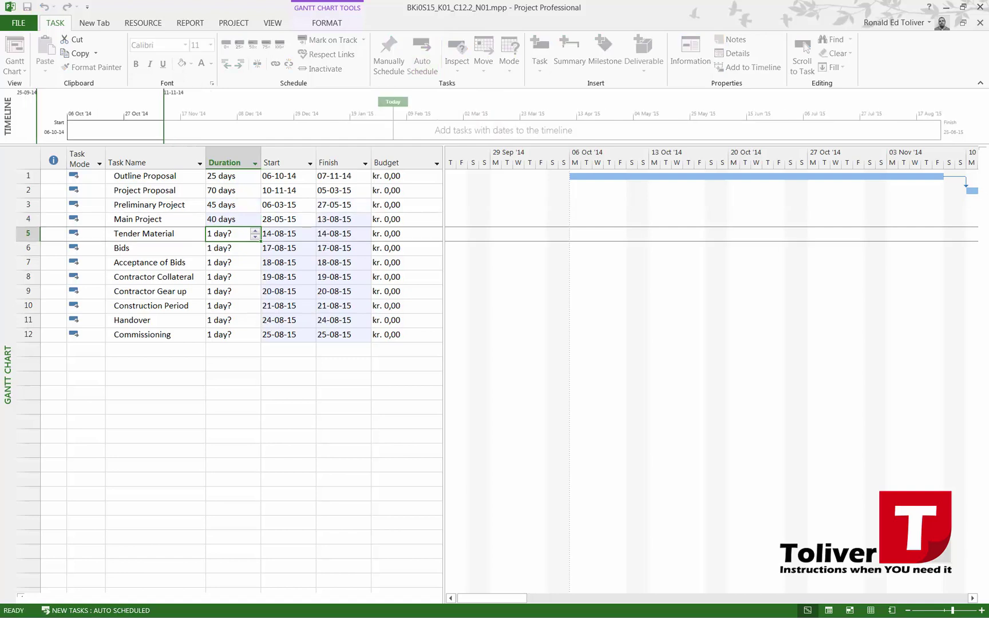
type("1")
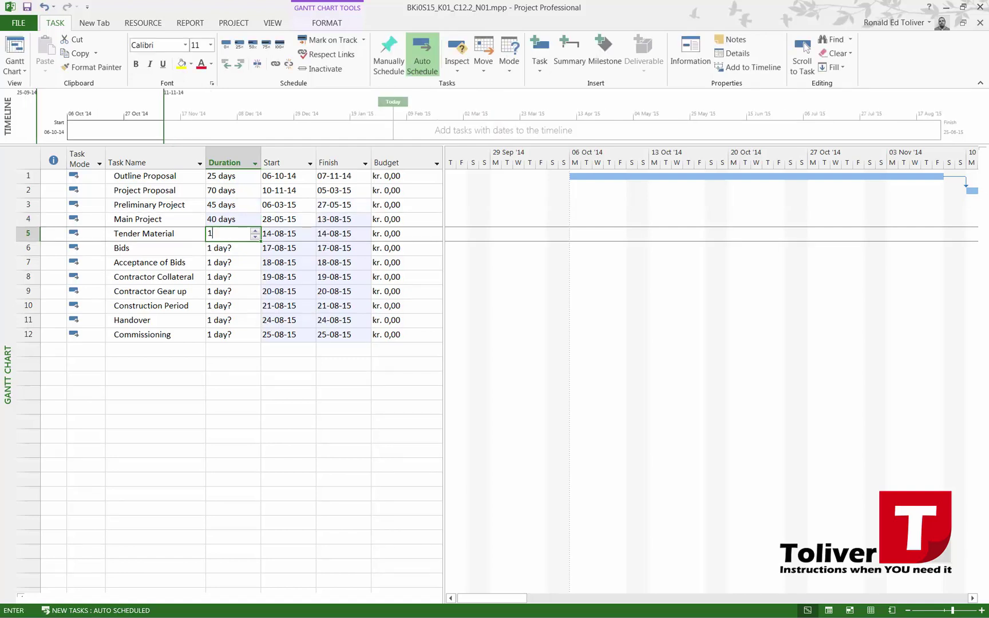
type("5")
key("Return")
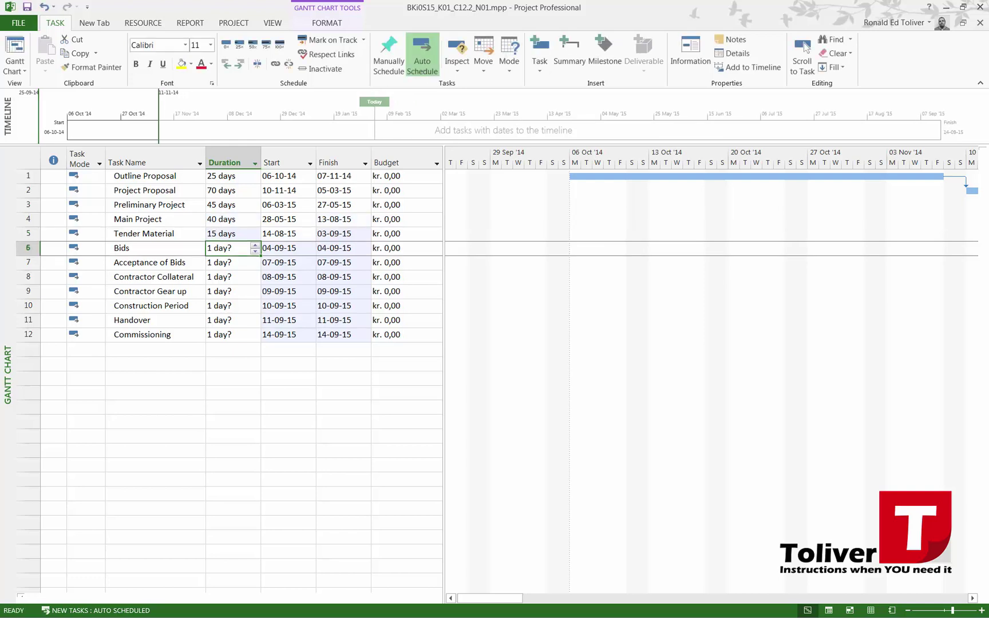
Step: Set the duration of Bids to 0 days and Acceptance of Bids to 20 days
key("Up")
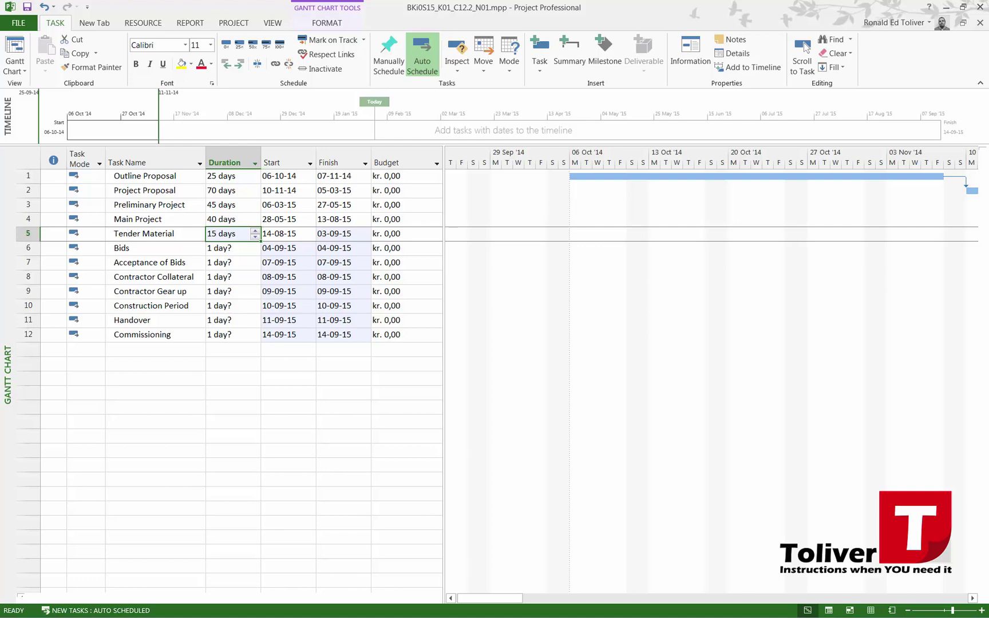
key("Down")
type("0")
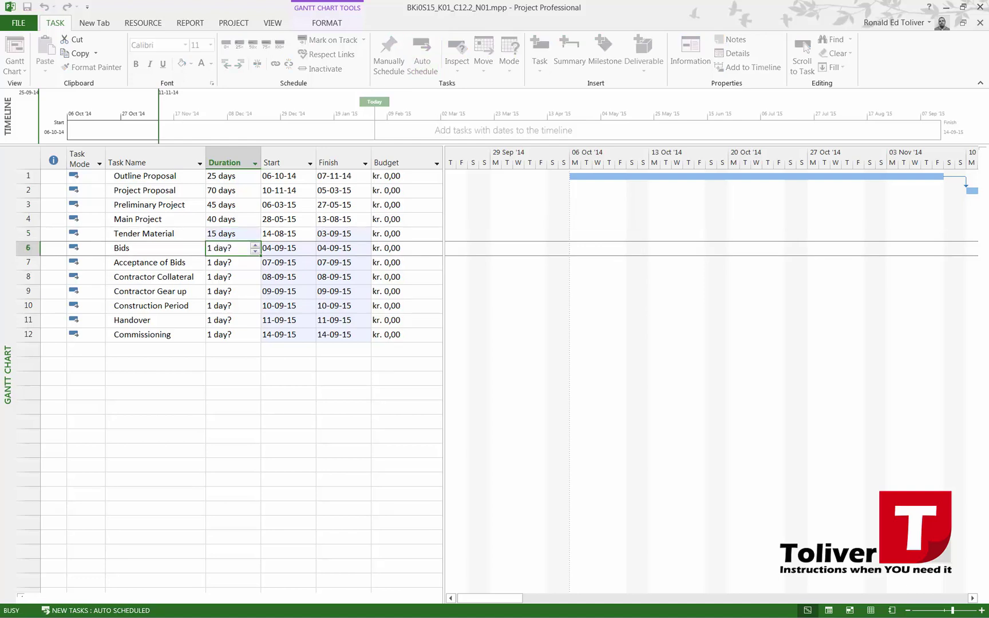
key("Return")
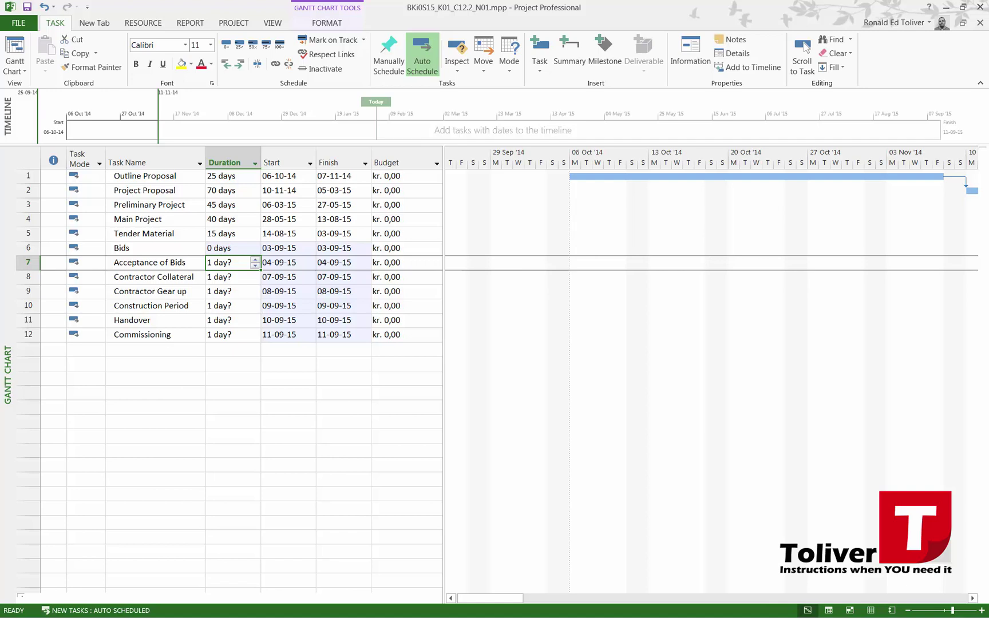
type("20")
key("Return")
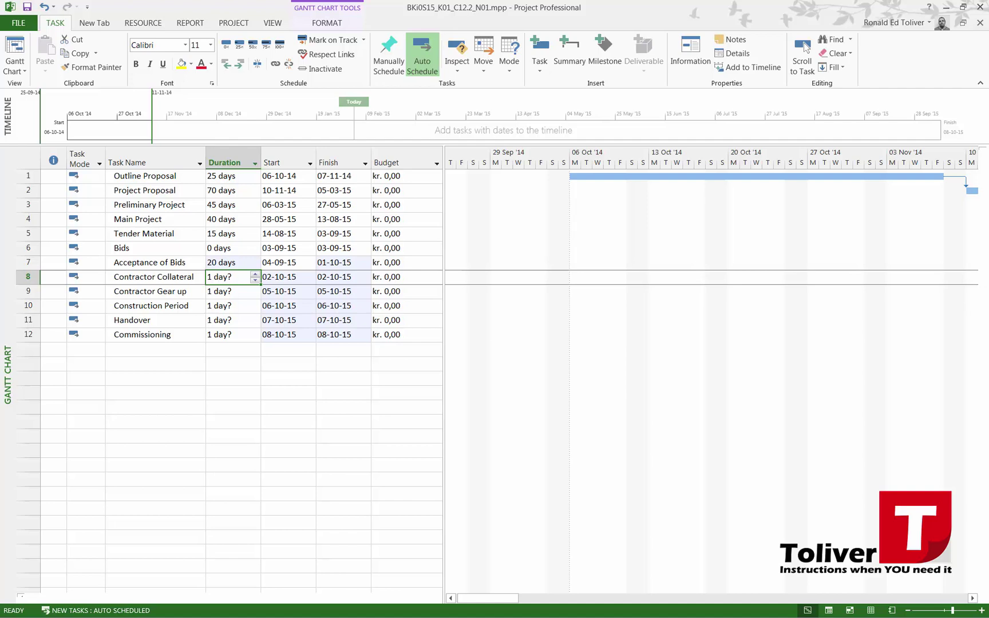
Step: Set the duration of Contractor Collateral to 8 days and Contractor Gear up to 20 days
type("8")
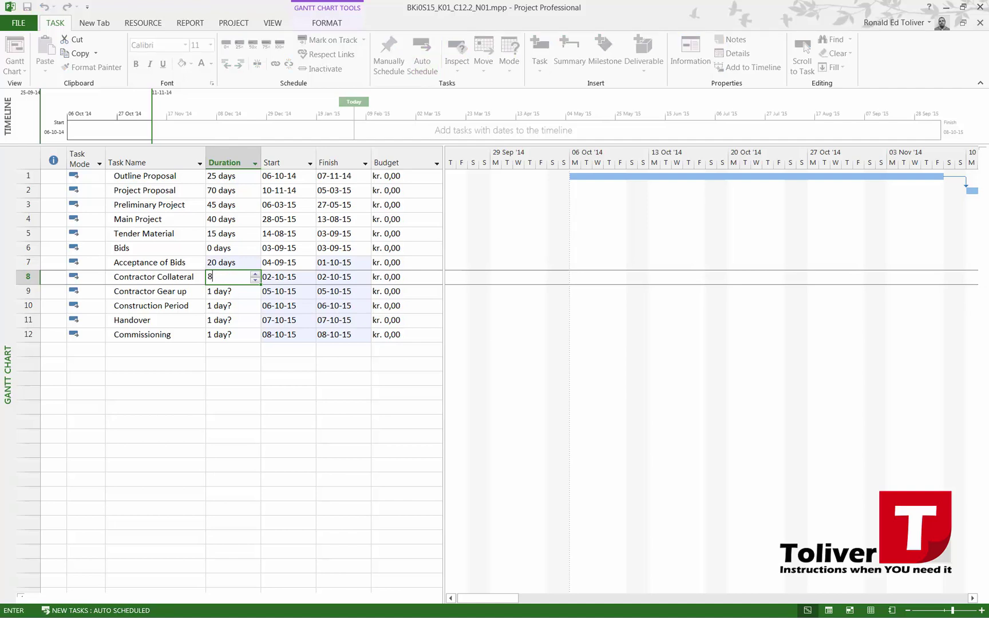
key("Return")
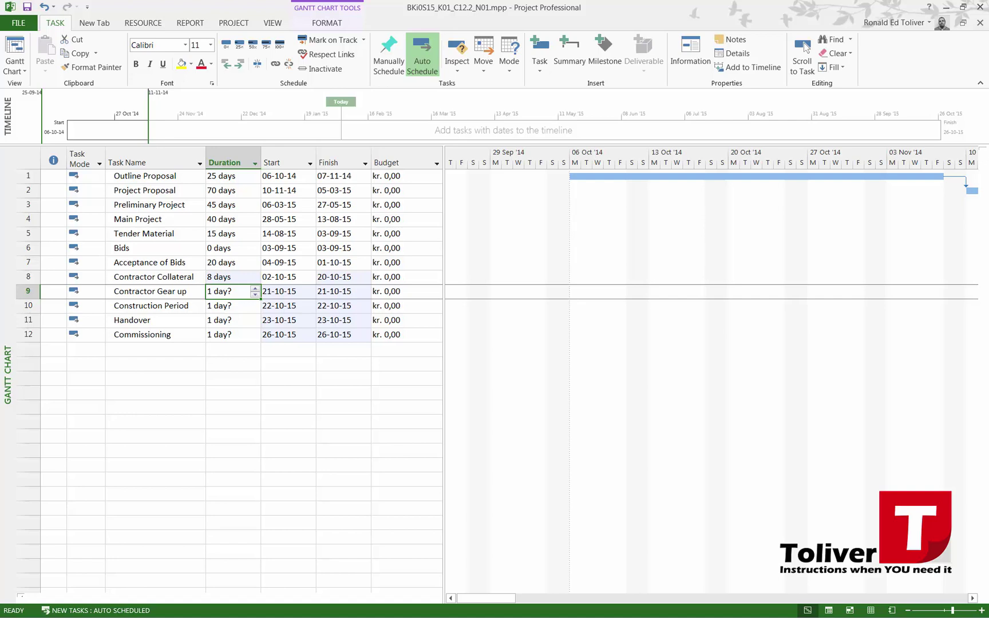
type("20")
key("Return")
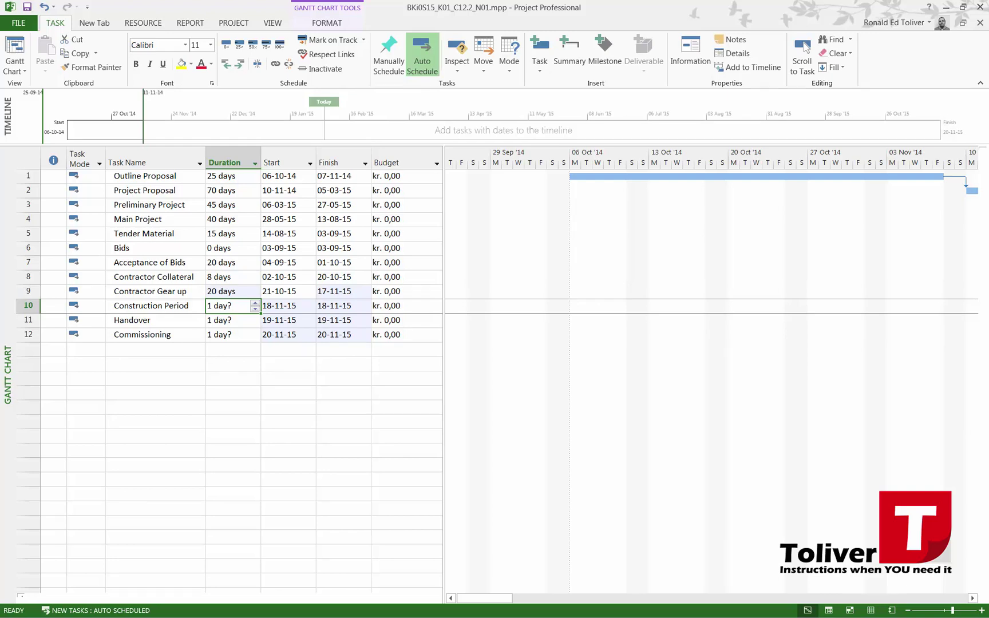
Step: Set the duration of Construction Period to 120 days, and both Handover and Commissioning to 0 days
type("120")
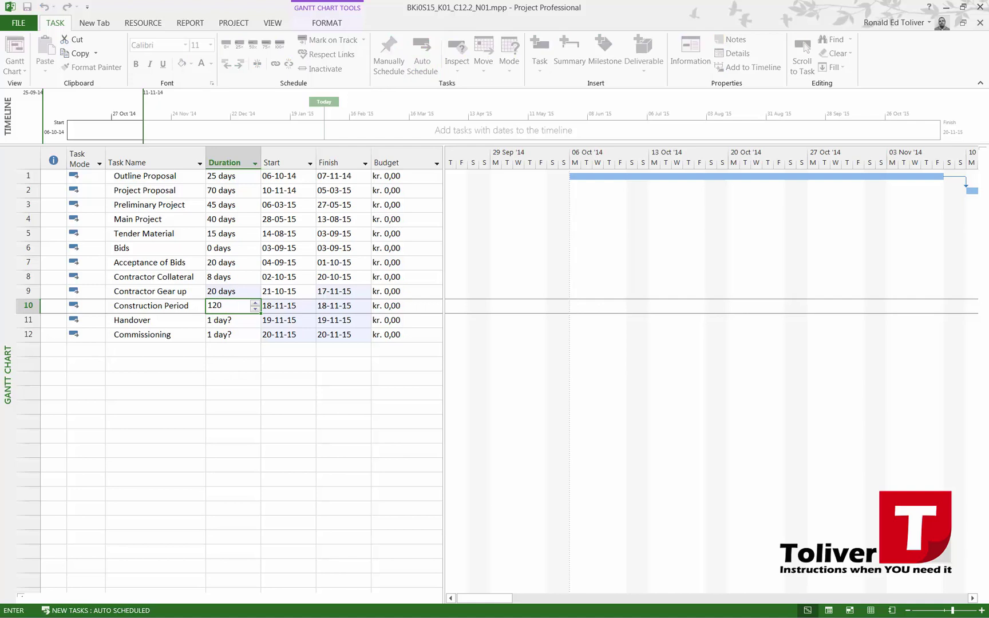
key("Return")
type("0")
key("Return")
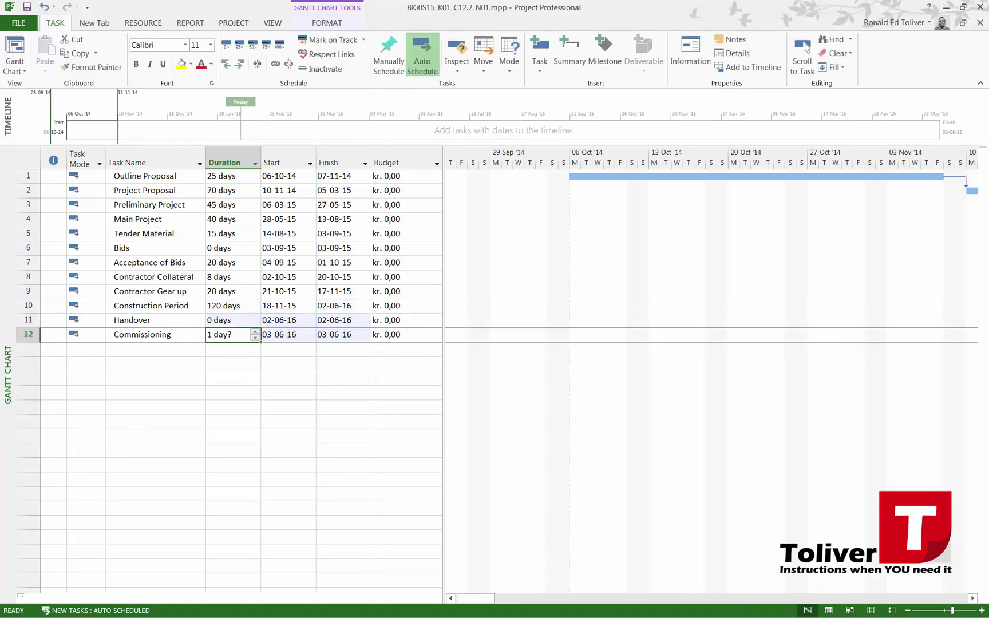
type("0")
key("Return")
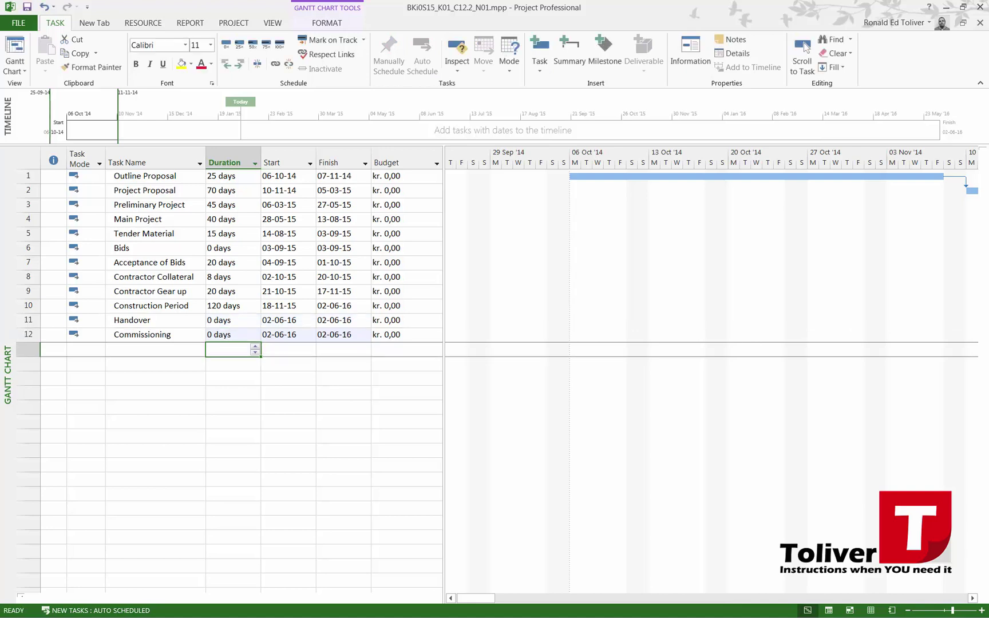
Step: Adjust the Gantt chart's timescale so the bars of all twelve tasks can be examined together
left_click(790, 254)
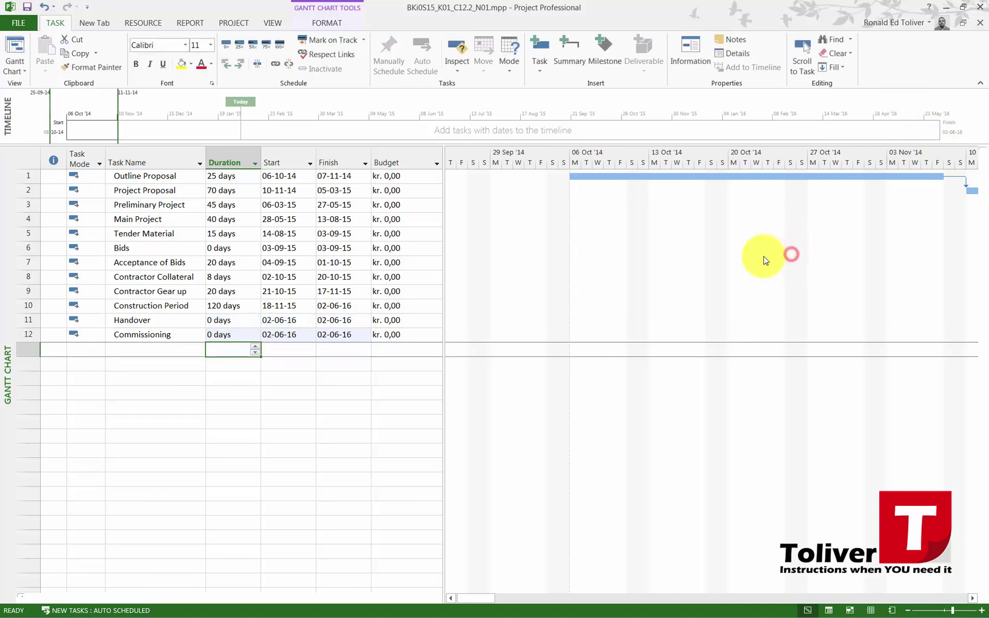
scroll(762, 262, "down", 3)
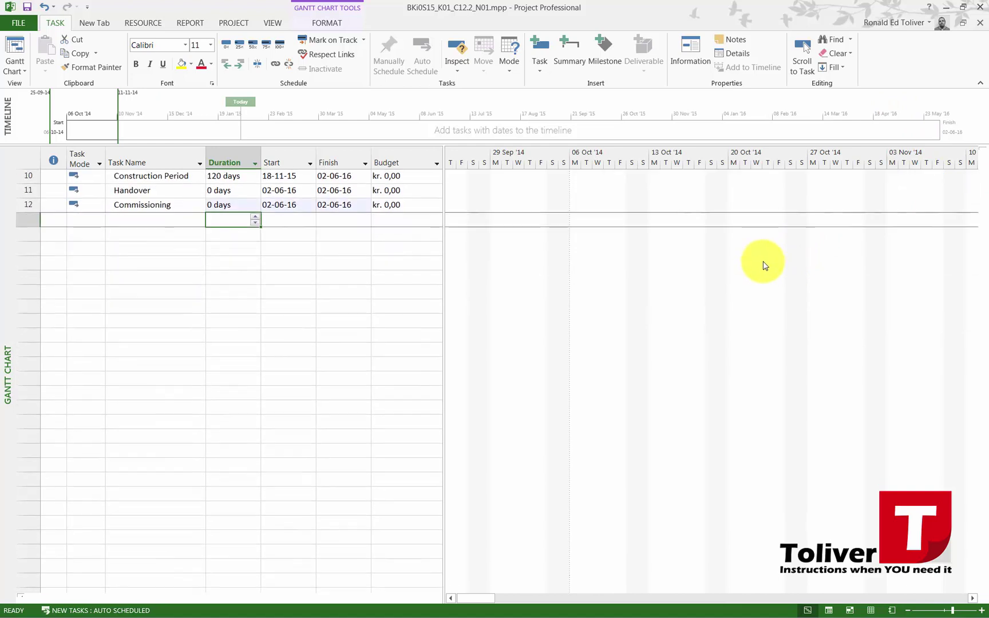
scroll(766, 258, "up", 3)
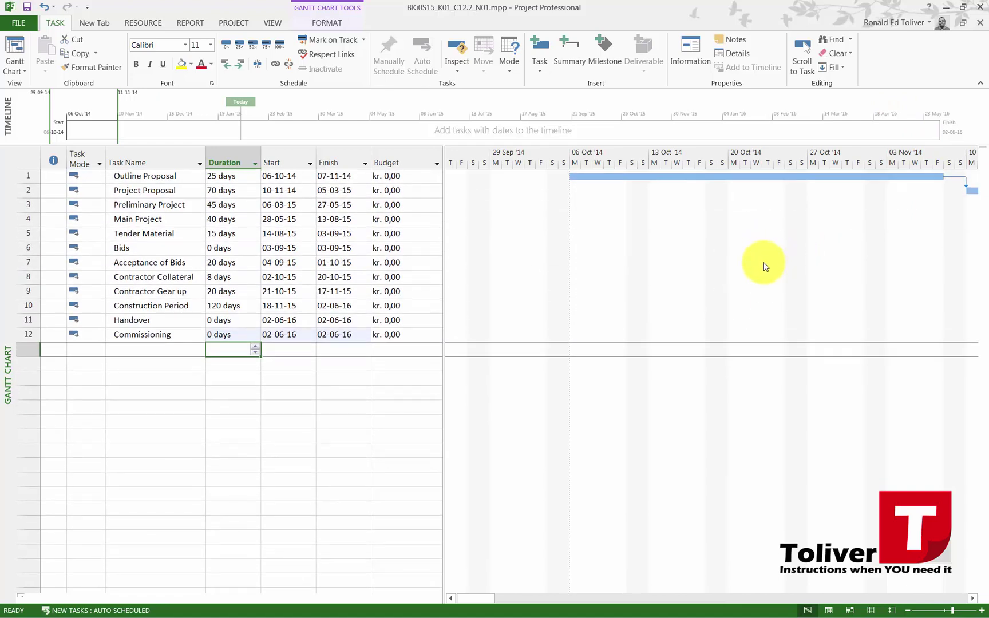
left_click(906, 611)
left_click(907, 611)
left_click(907, 611)
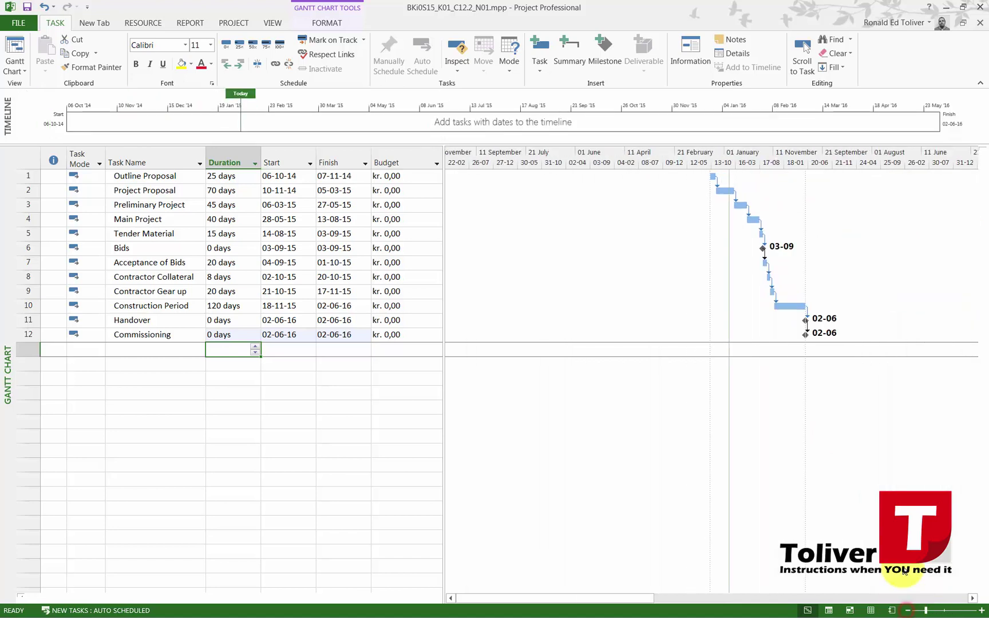
left_click(981, 611)
left_click_drag(624, 598, 634, 595)
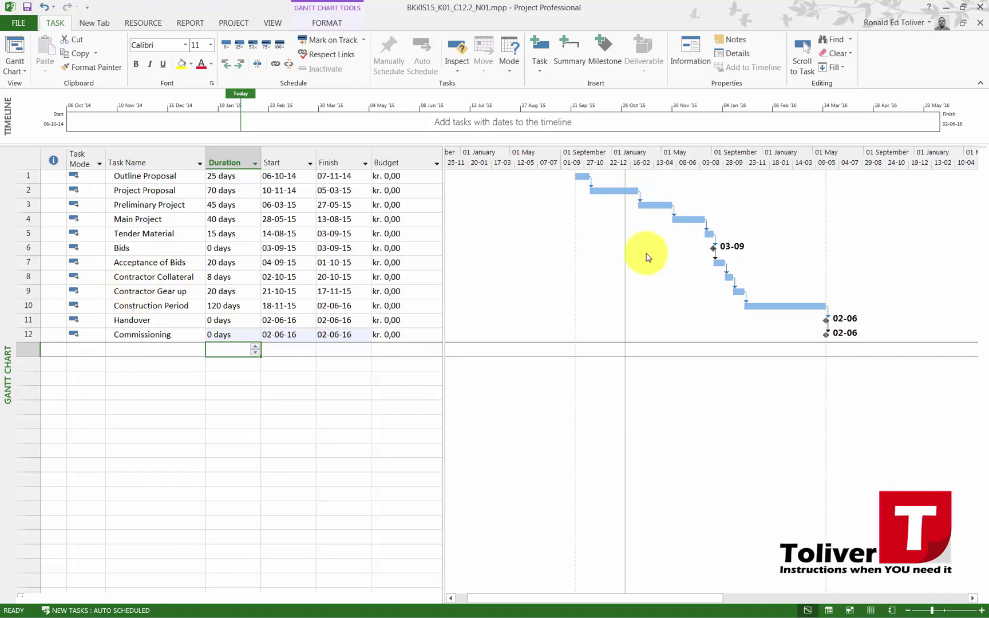
Step: Set the lag of the dependency from Contractor Collateral to Contractor Gear up to -8 days, so both tasks start together
left_click(27, 277)
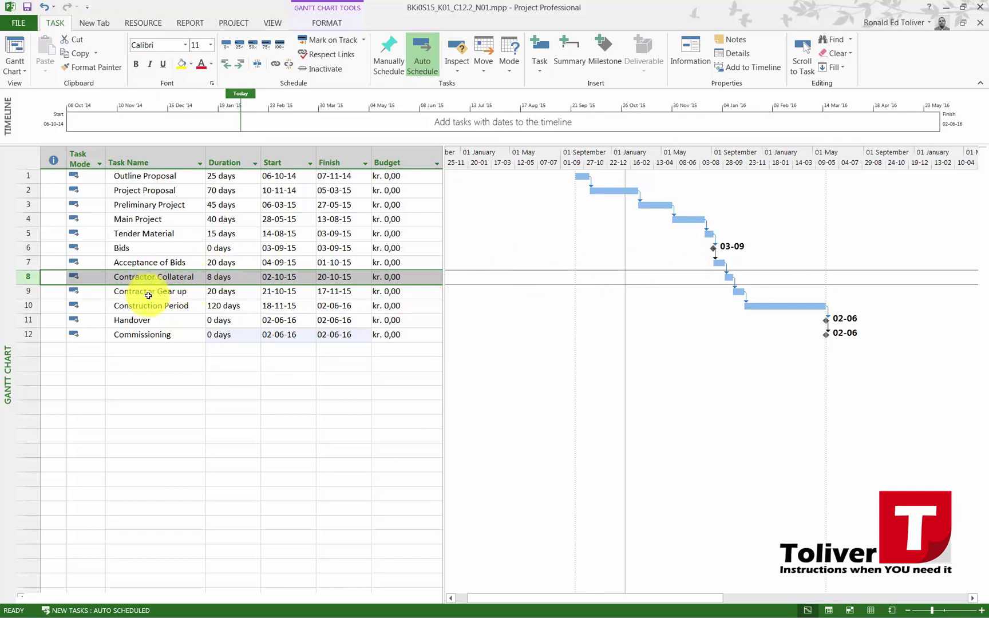
double_click(737, 287)
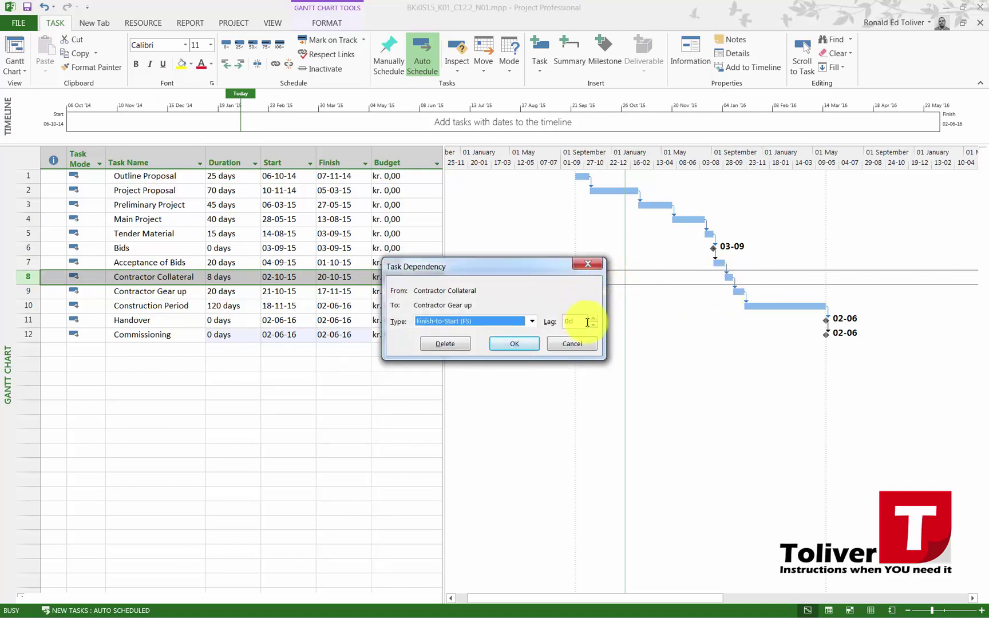
left_click(594, 325)
left_click(593, 325)
left_click(593, 325)
left_click(594, 325)
left_click(593, 325)
left_click(594, 325)
left_click(594, 325)
left_click(593, 325)
left_click(515, 345)
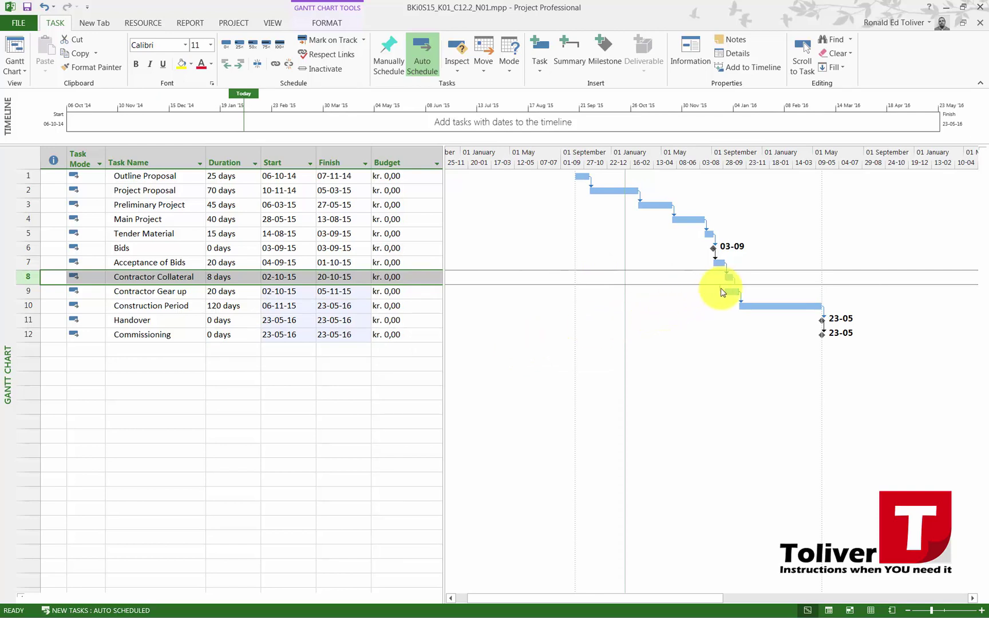
mouse_move(725, 278)
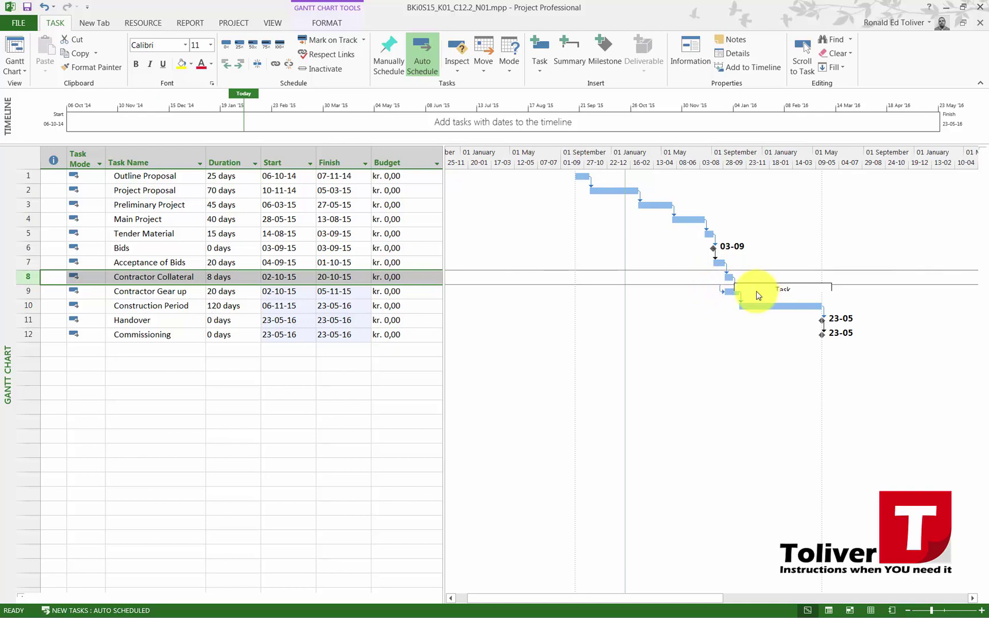
left_click(930, 611)
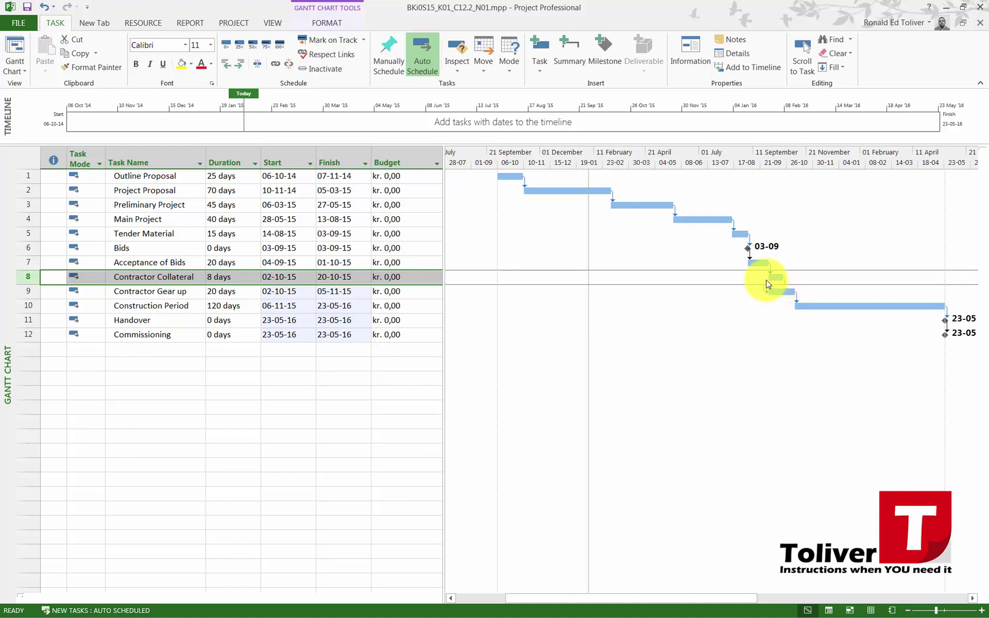
mouse_move(782, 280)
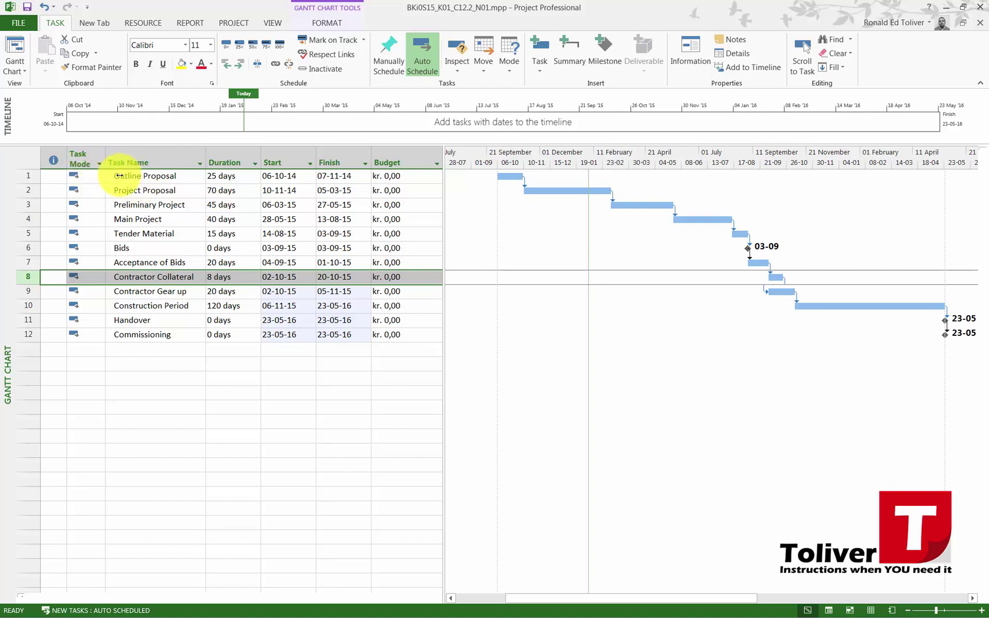
Step: Show the project summary task above the task list
left_click(266, 24)
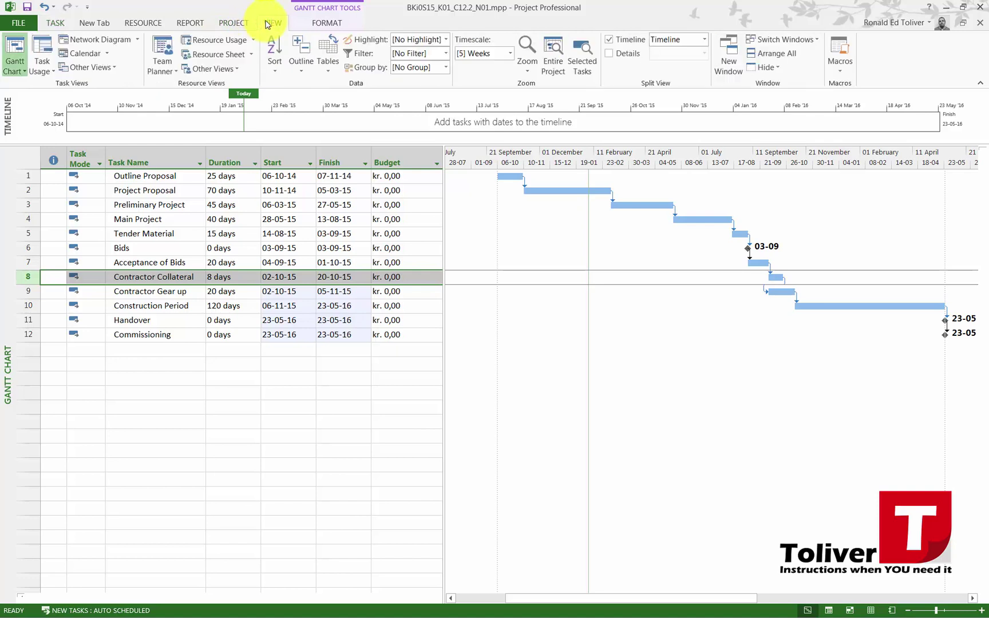
left_click(234, 22)
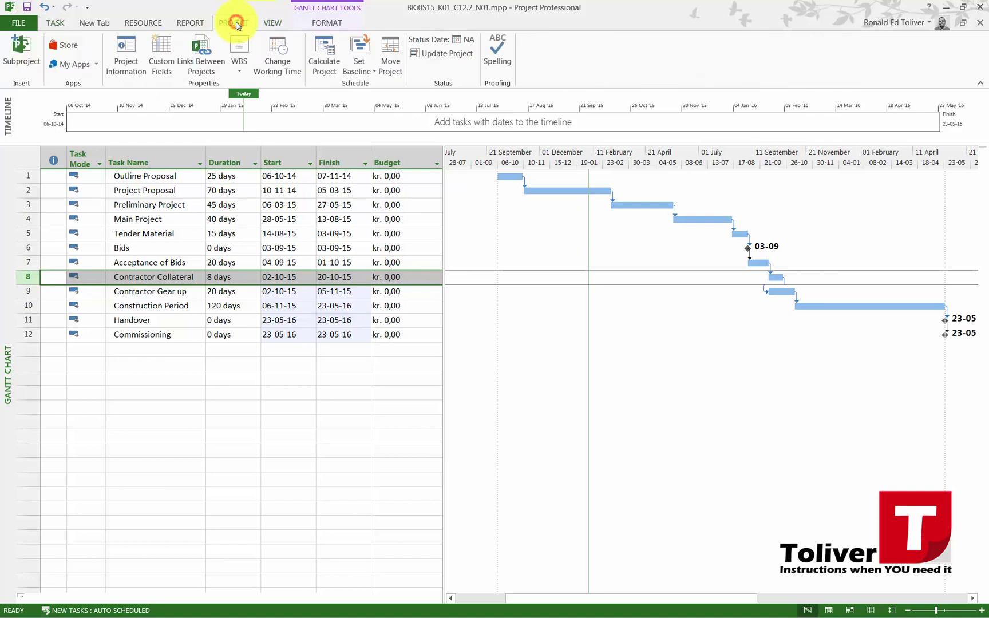
left_click(311, 23)
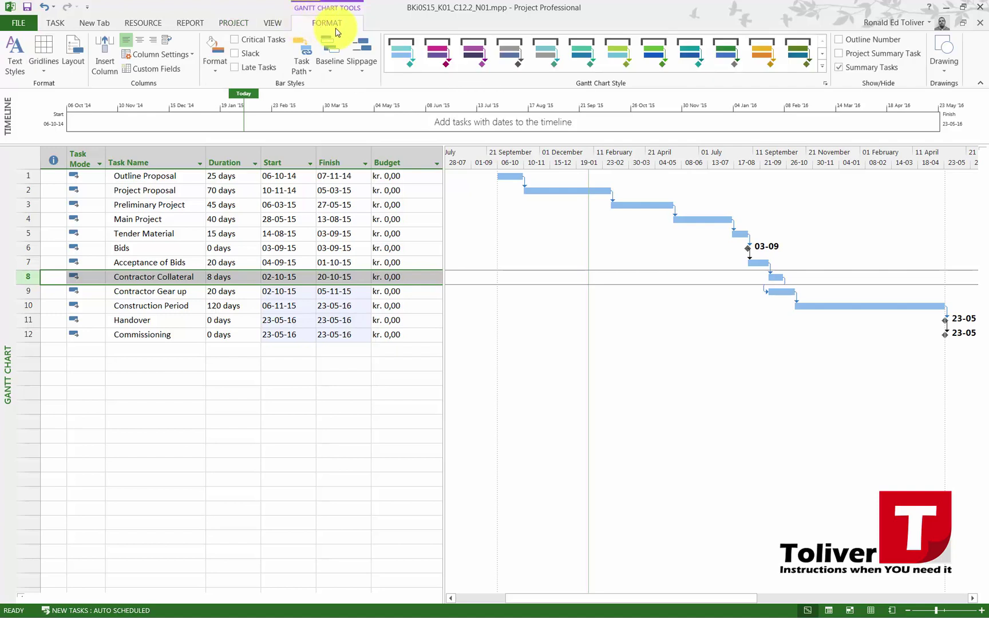
left_click(839, 53)
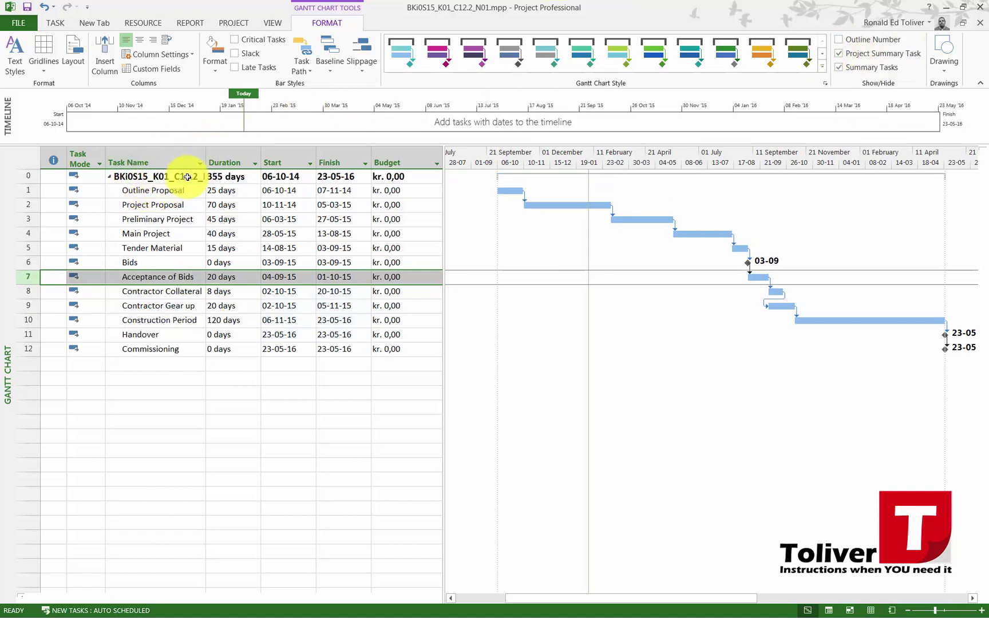
Step: Fit the Task Name column to its contents and rename the project summary task "Overall Time Plan"
double_click(206, 154)
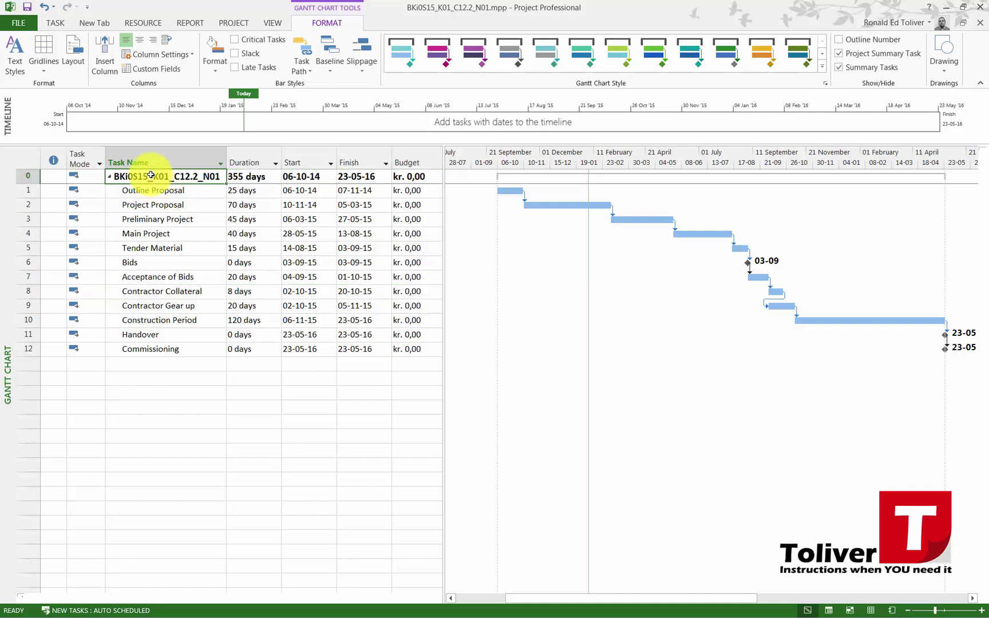
left_click(151, 176)
double_click(151, 176)
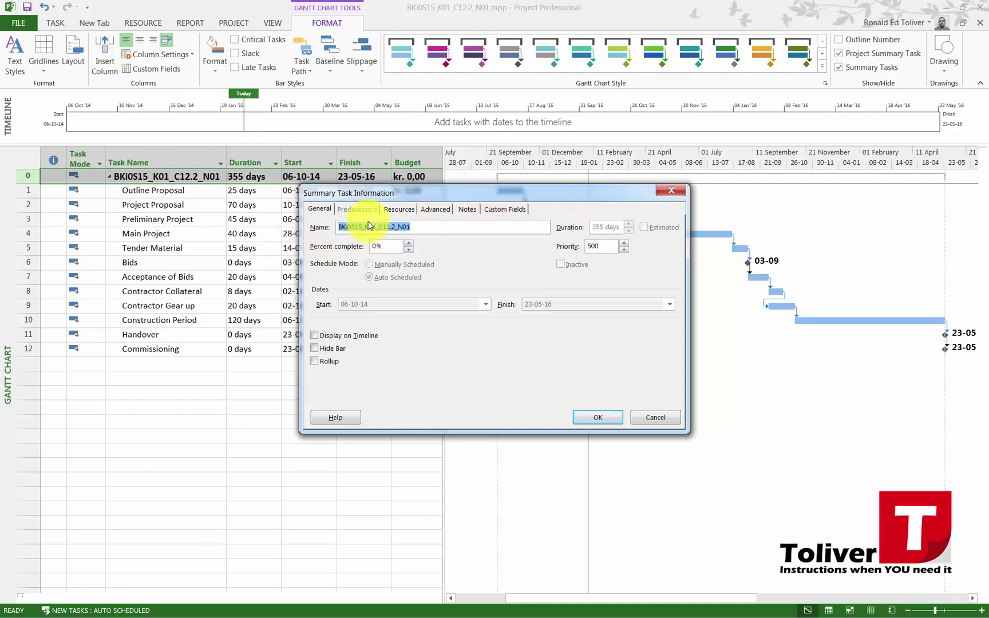
type("O")
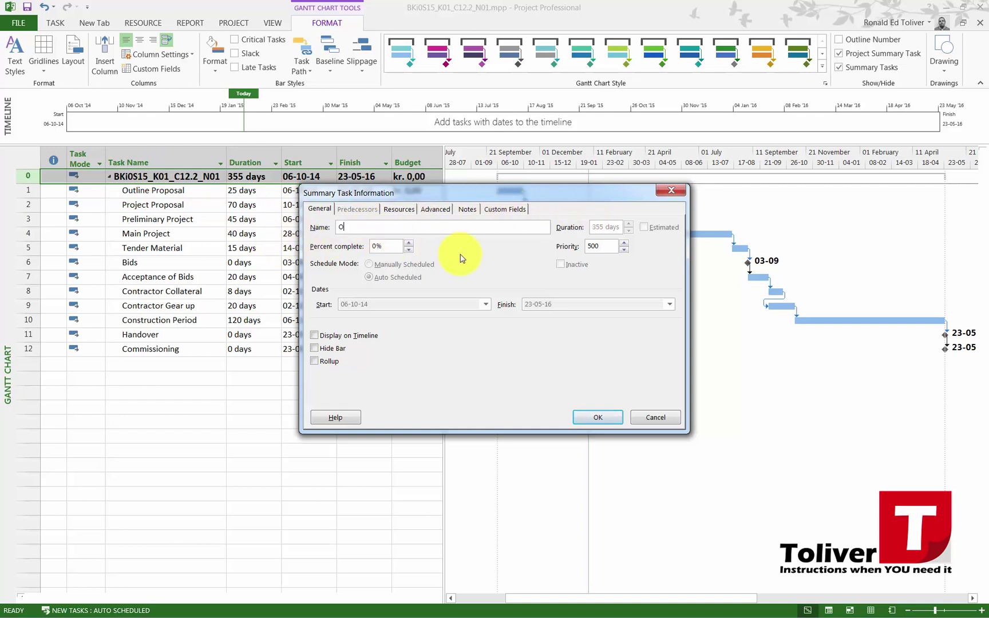
type("verall Time Plan")
left_click(592, 419)
left_click(592, 419)
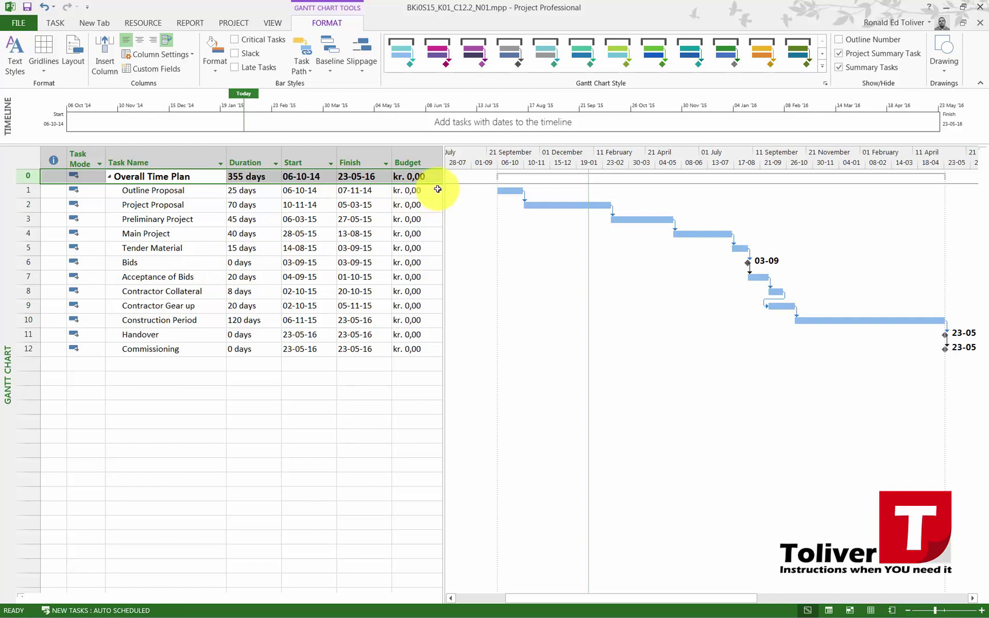
Step: Widen the task table and group Outline Proposal through Main Project under a new summary task named "Drawing Material"
left_click_drag(441, 190, 485, 193)
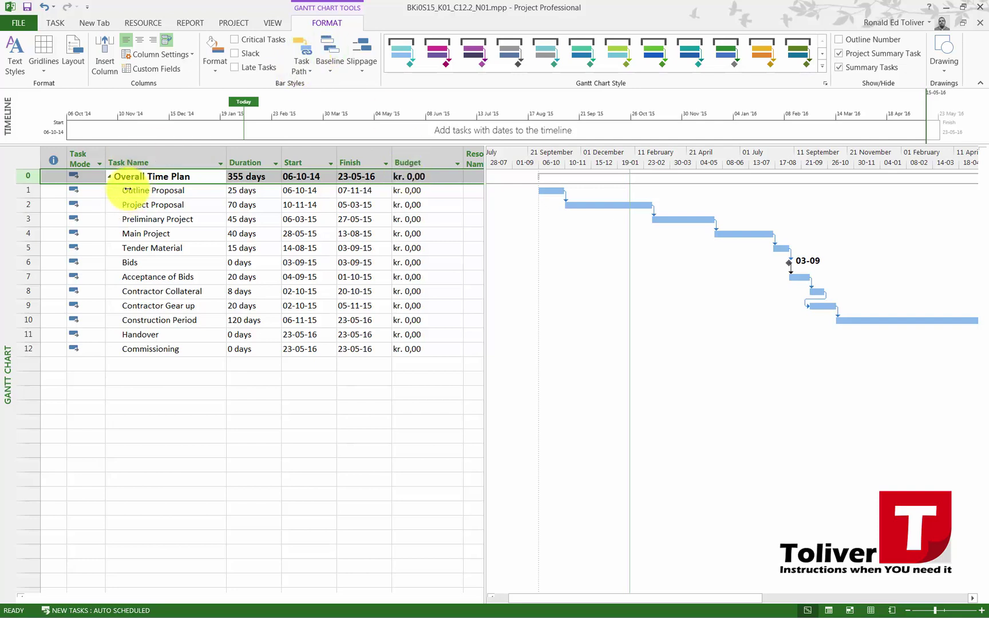
left_click_drag(115, 192, 126, 232)
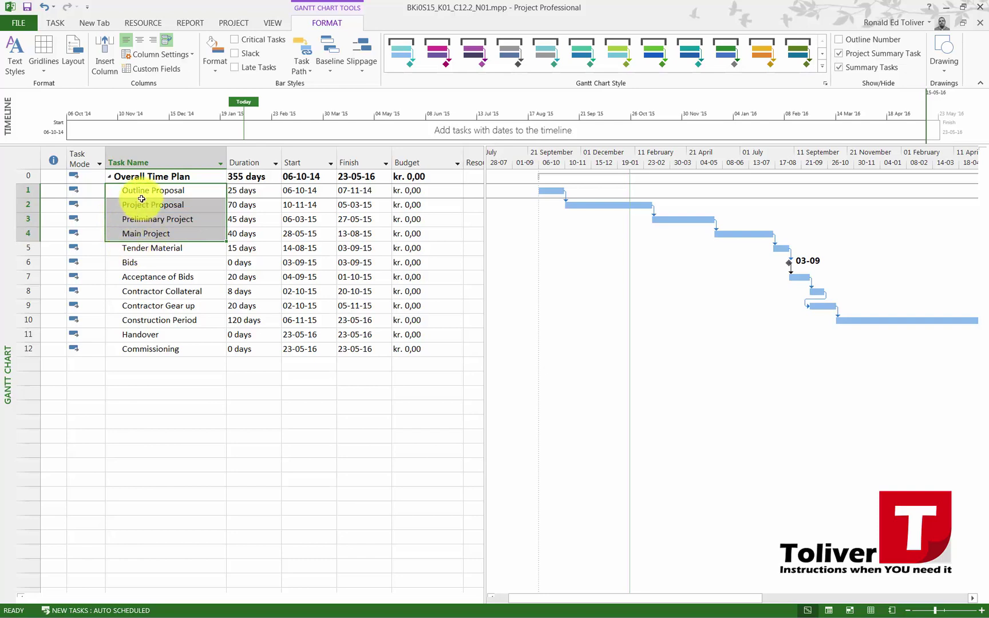
left_click(58, 25)
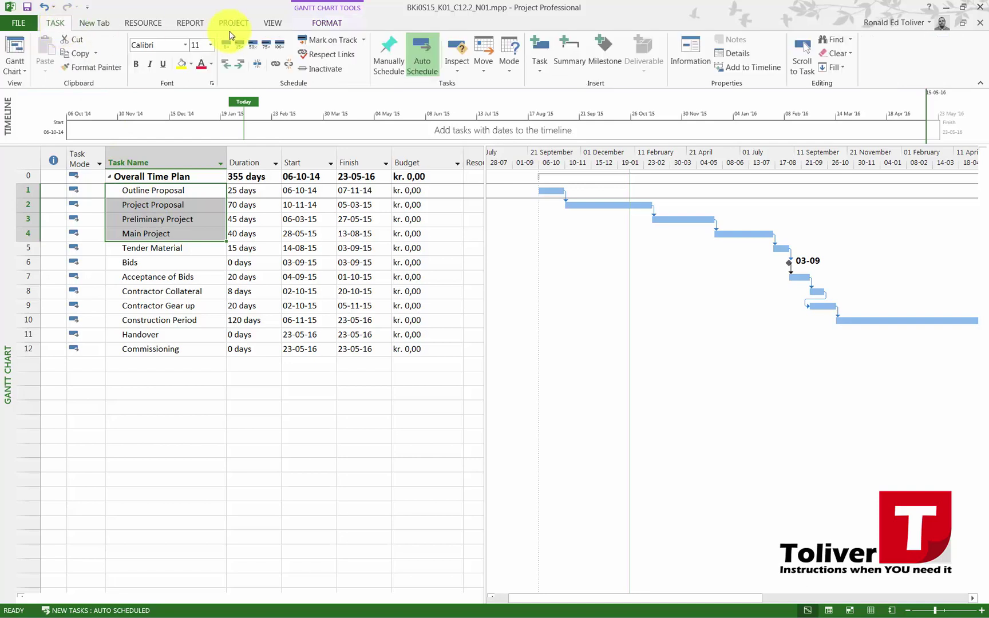
left_click(578, 49)
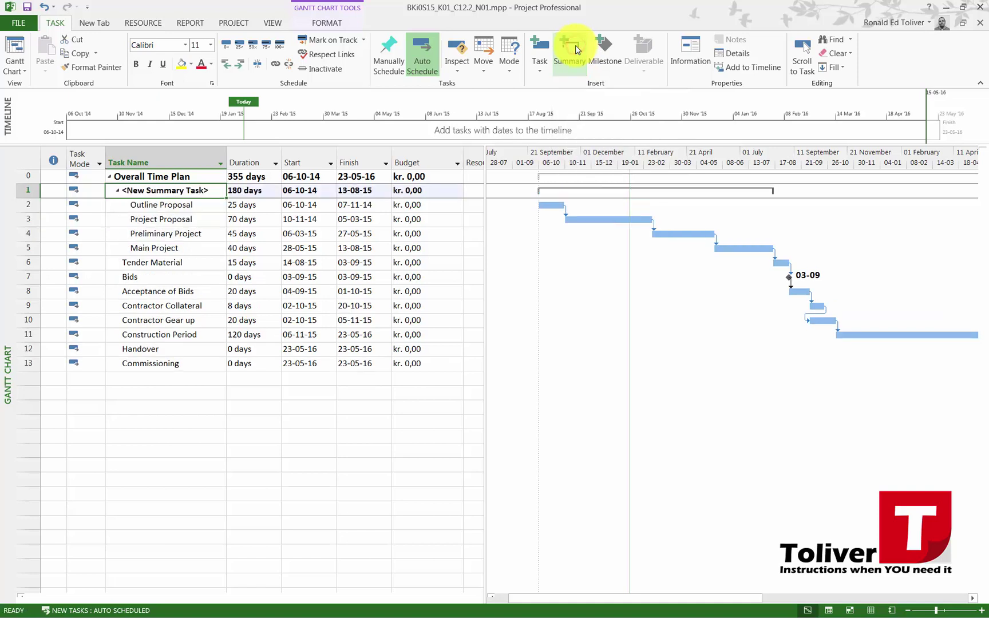
double_click(149, 192)
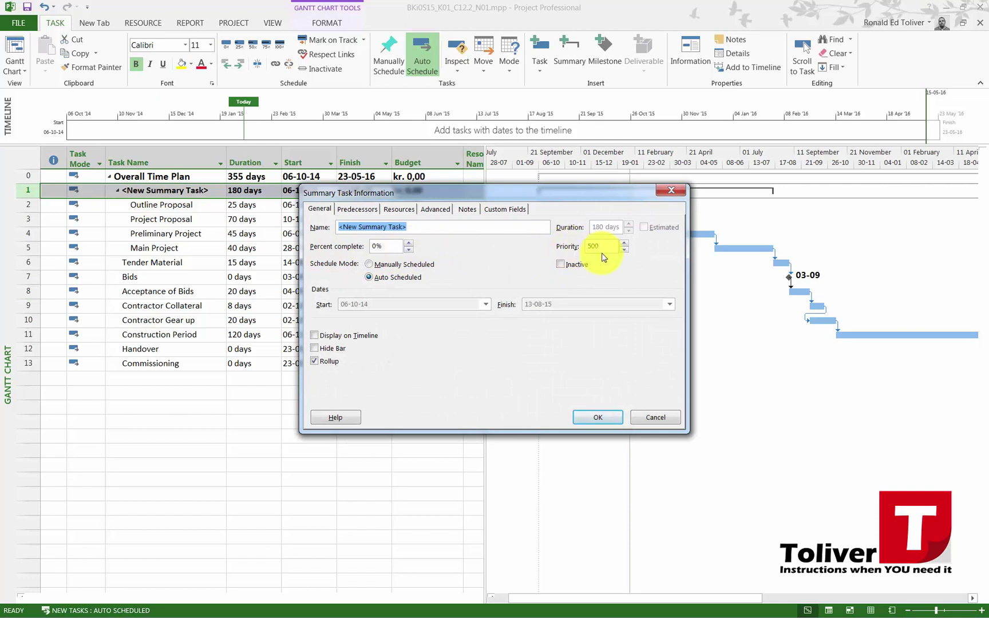
type("Drawing ")
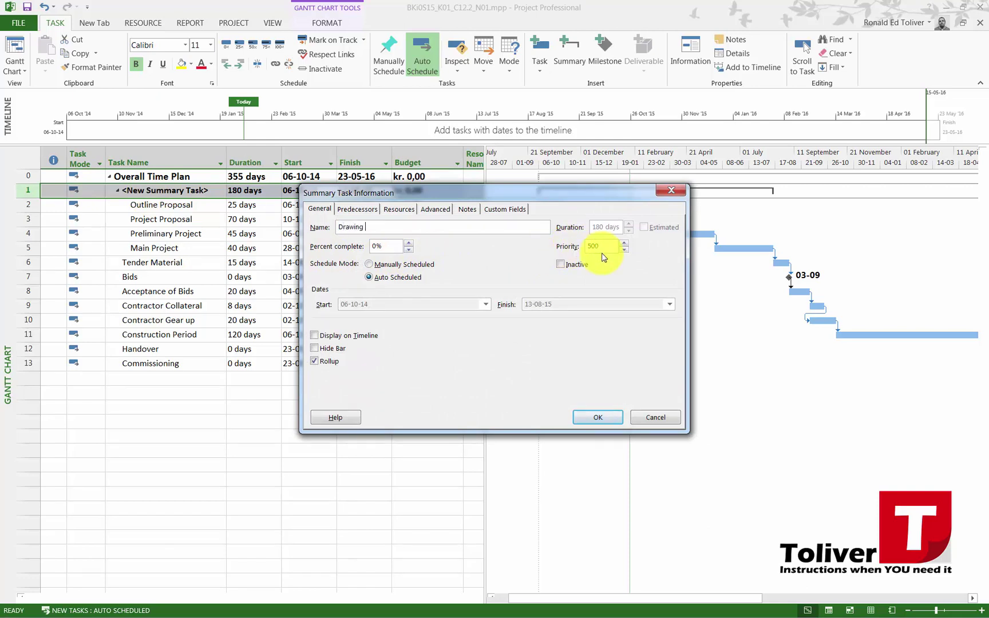
type("Material")
left_click(581, 416)
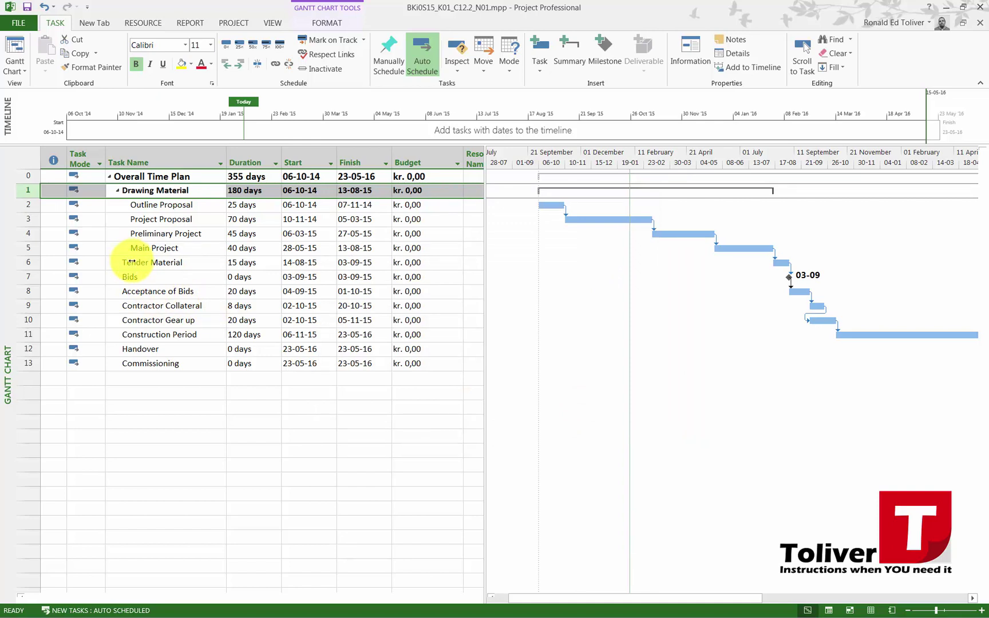
Step: Group Tender Material, Bids and Acceptance of Bids under a new summary task named "Tender Fase"
left_click_drag(131, 262, 148, 296)
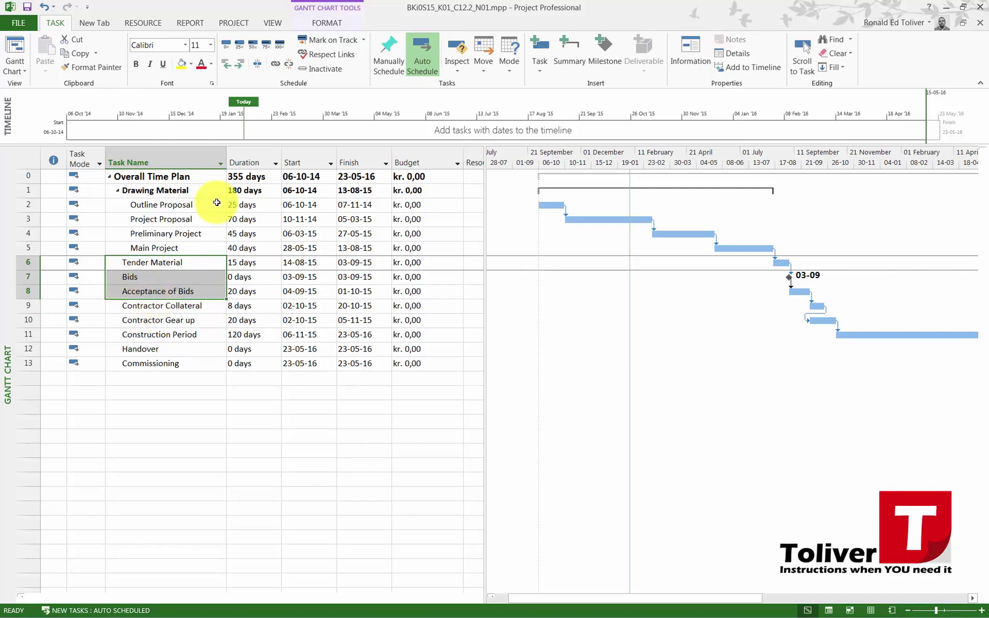
left_click(570, 53)
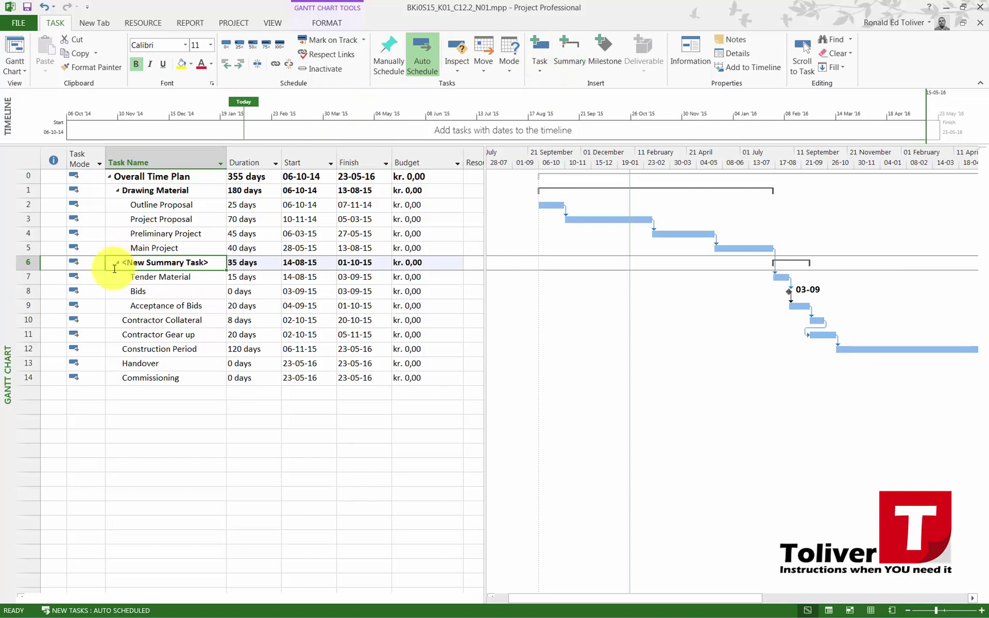
left_click(125, 265)
double_click(125, 264)
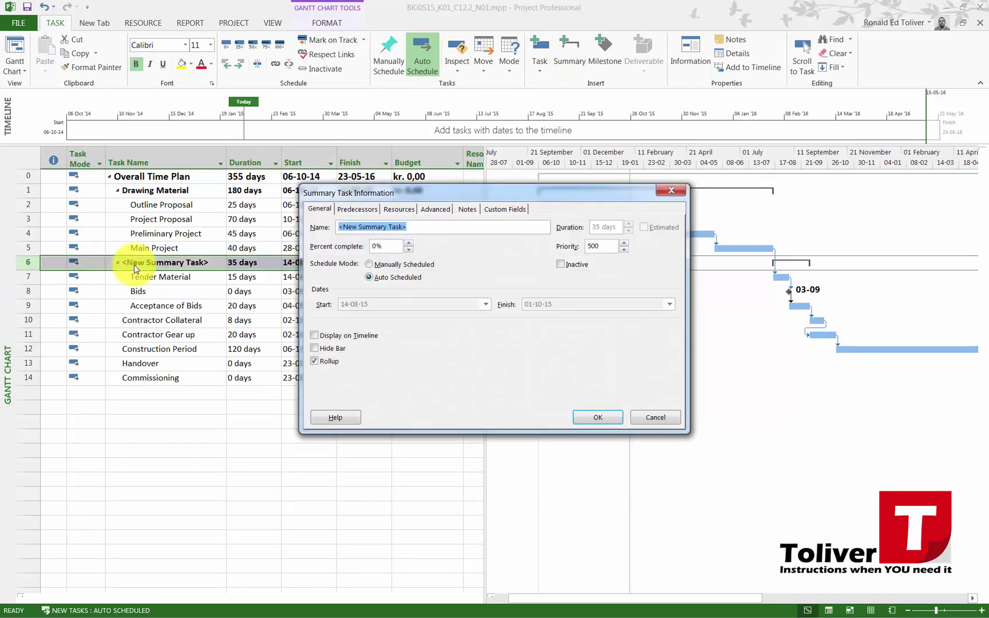
type("Tend")
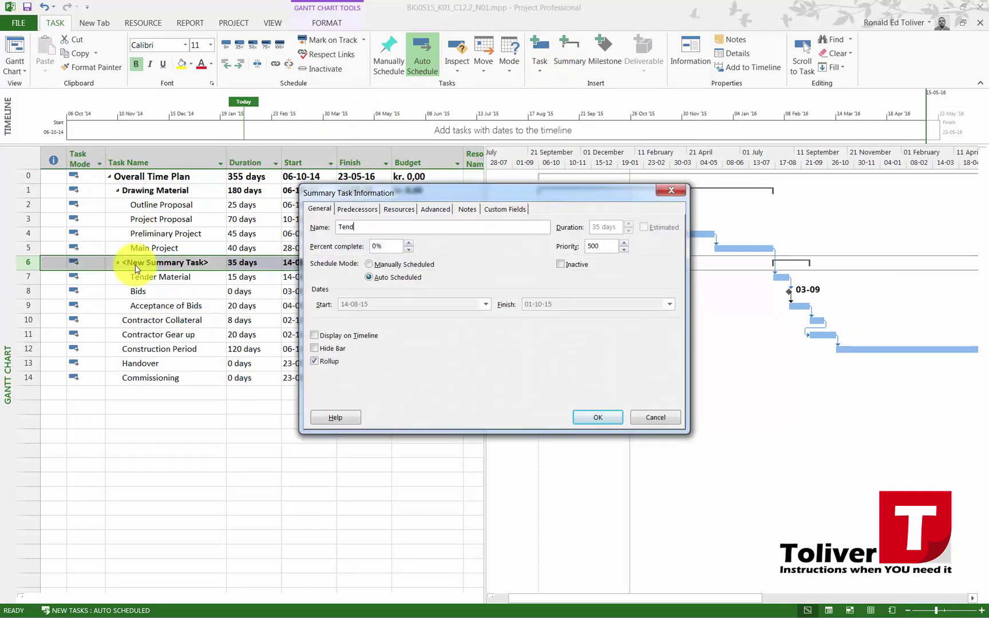
type("er Fase")
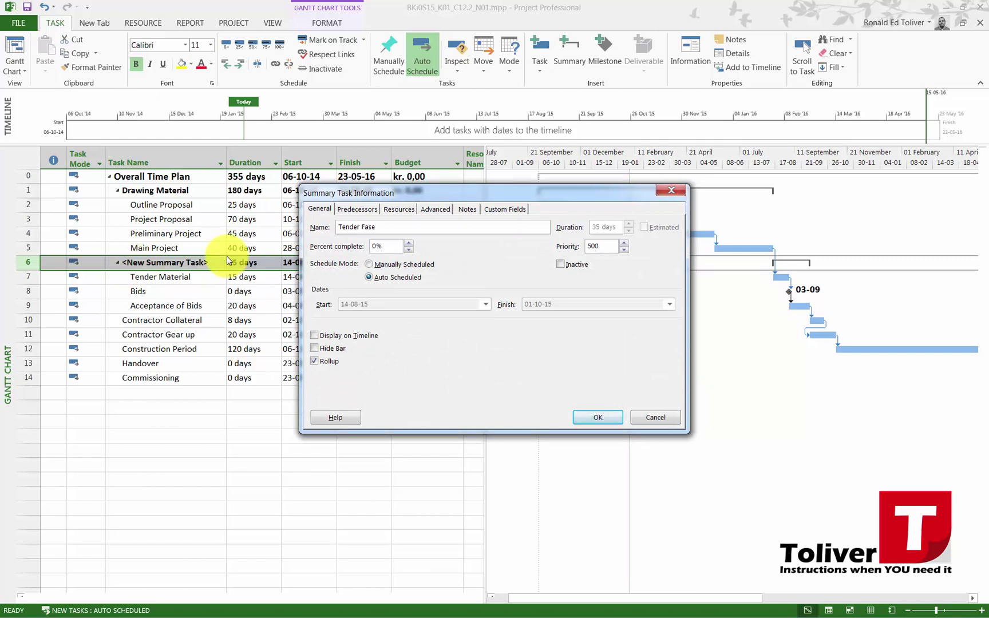
left_click(595, 416)
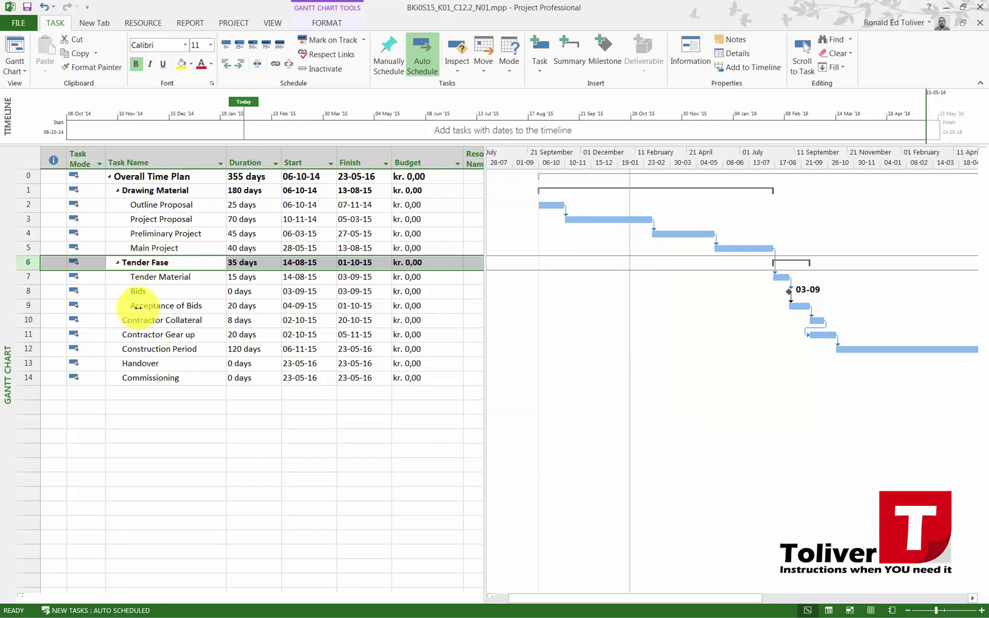
Step: Group the tasks from Contractor Collateral through Commissioning under a new summary task named "Construction Fase"
left_click_drag(126, 319, 122, 375)
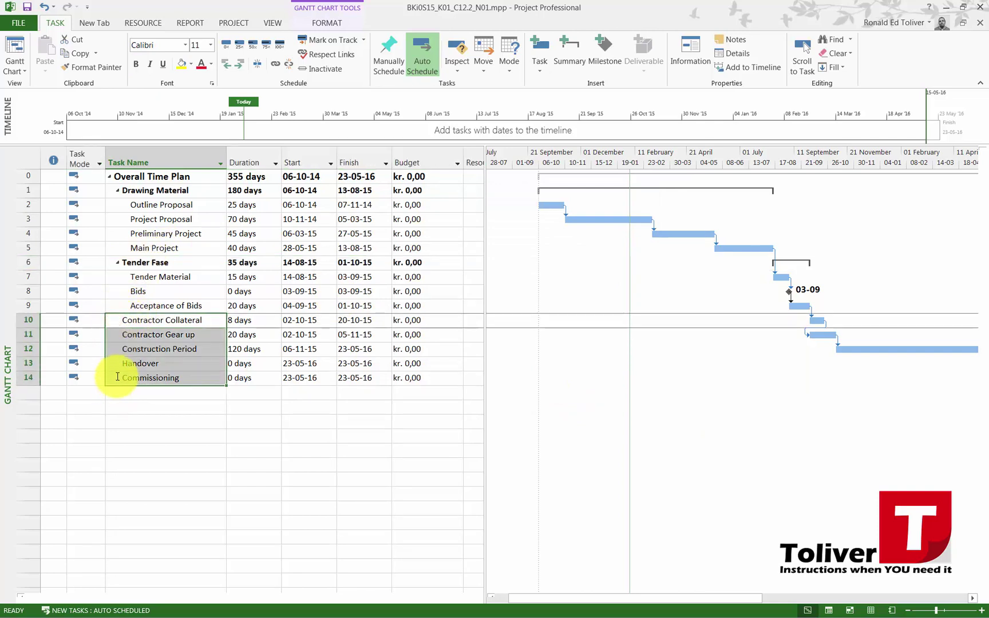
left_click(560, 44)
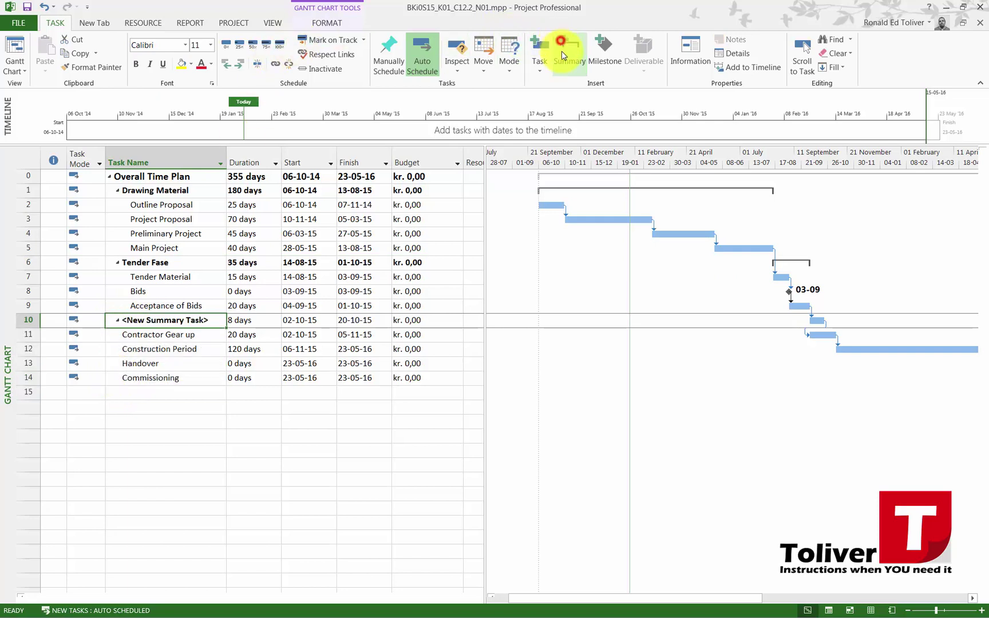
double_click(188, 321)
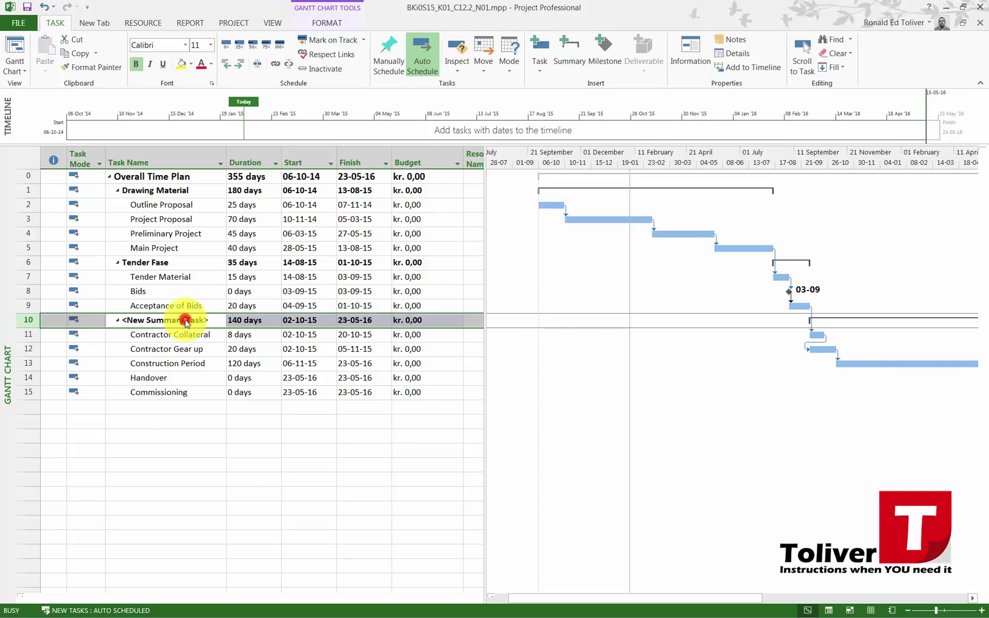
type("C")
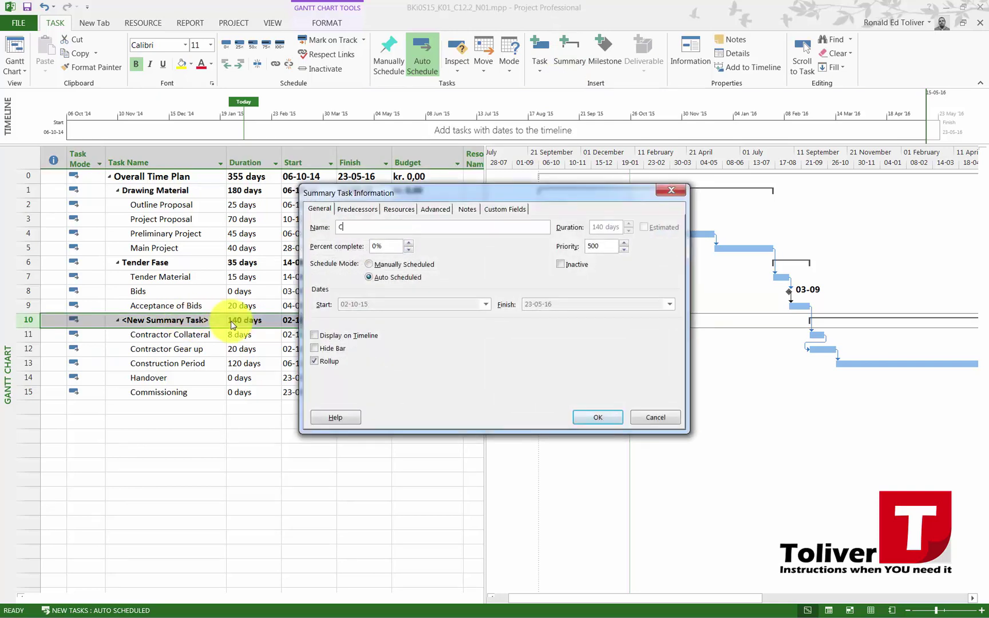
type("onstruction Fase")
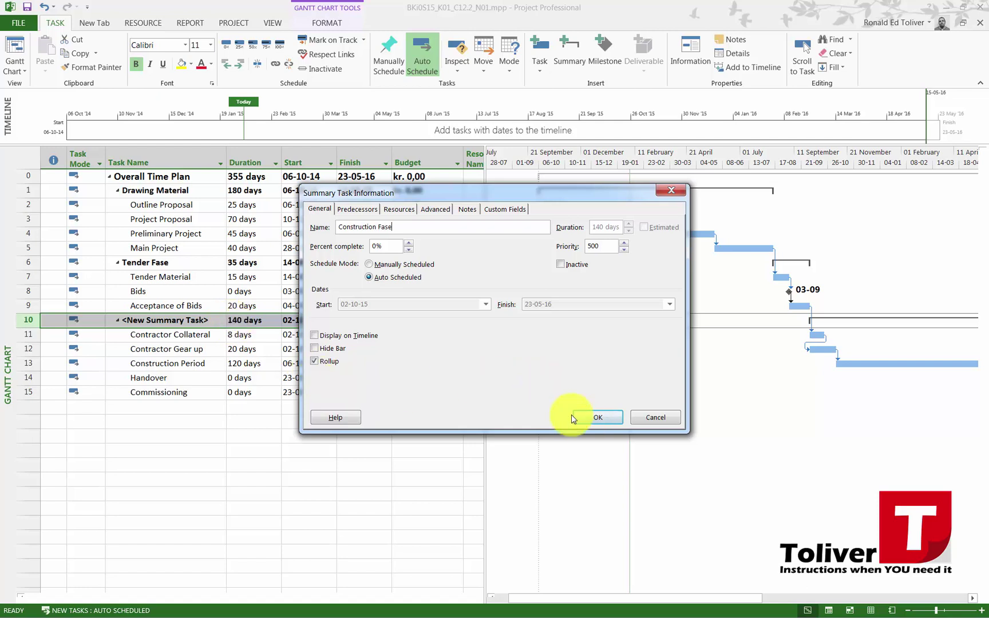
left_click(588, 421)
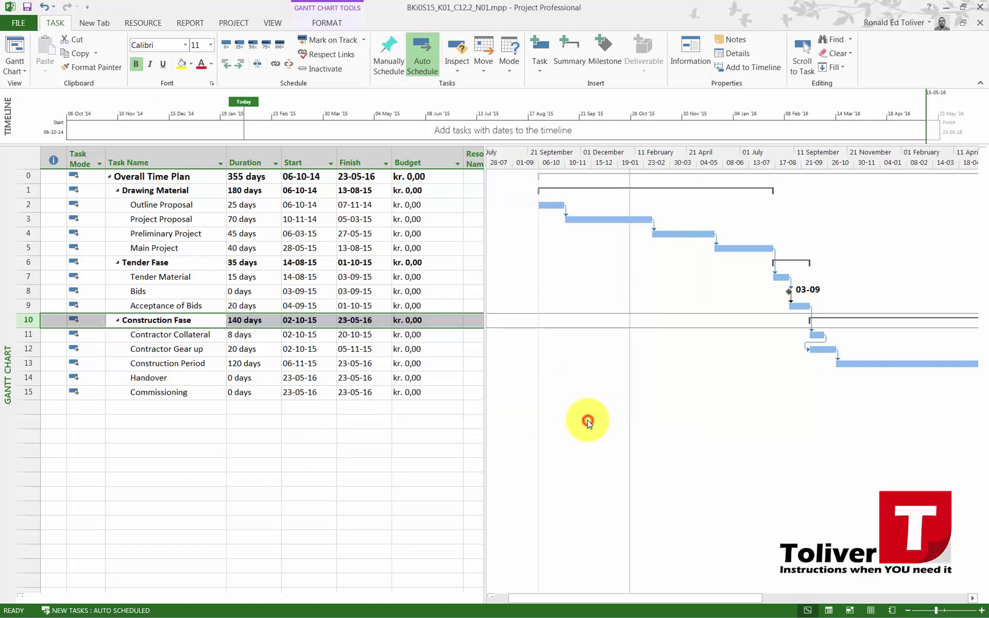
left_click(374, 452)
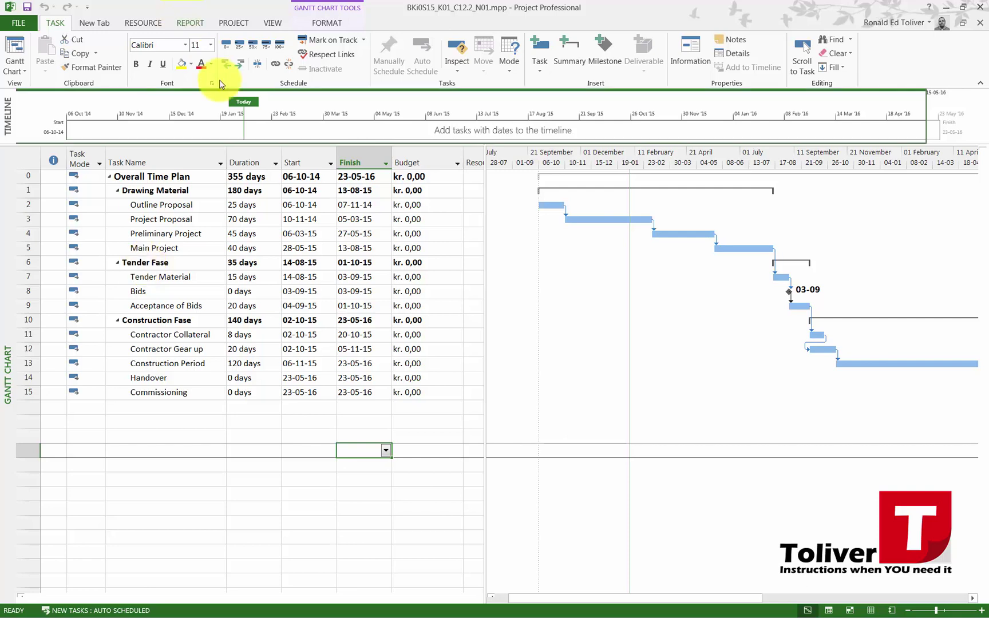
Step: Set the budget of Outline Proposal to kr. 151.250 and of Project Proposal to kr. 121.000
left_click(430, 209)
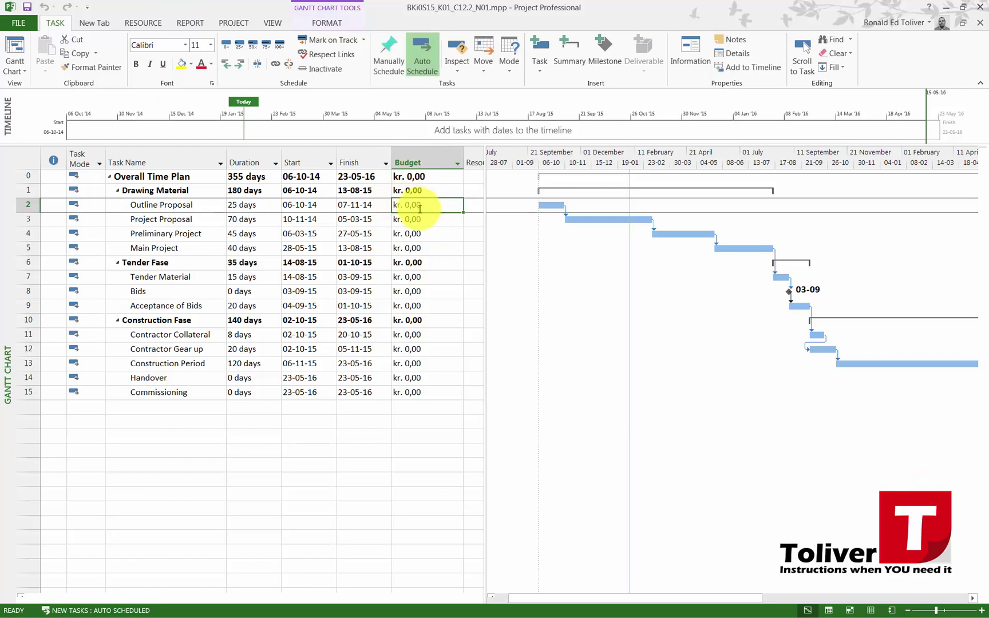
type("151")
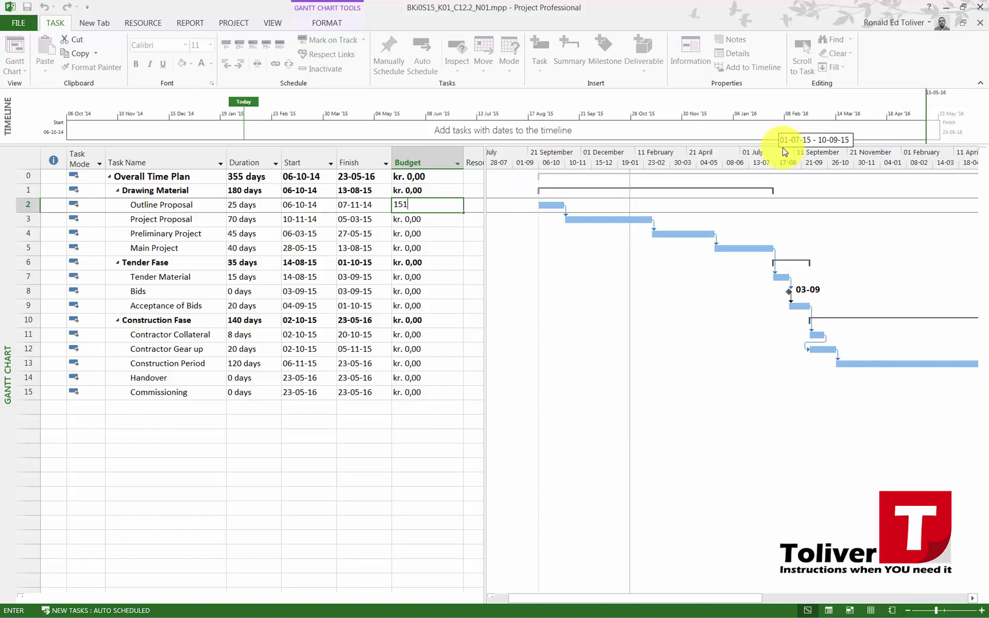
type("250")
key("Return")
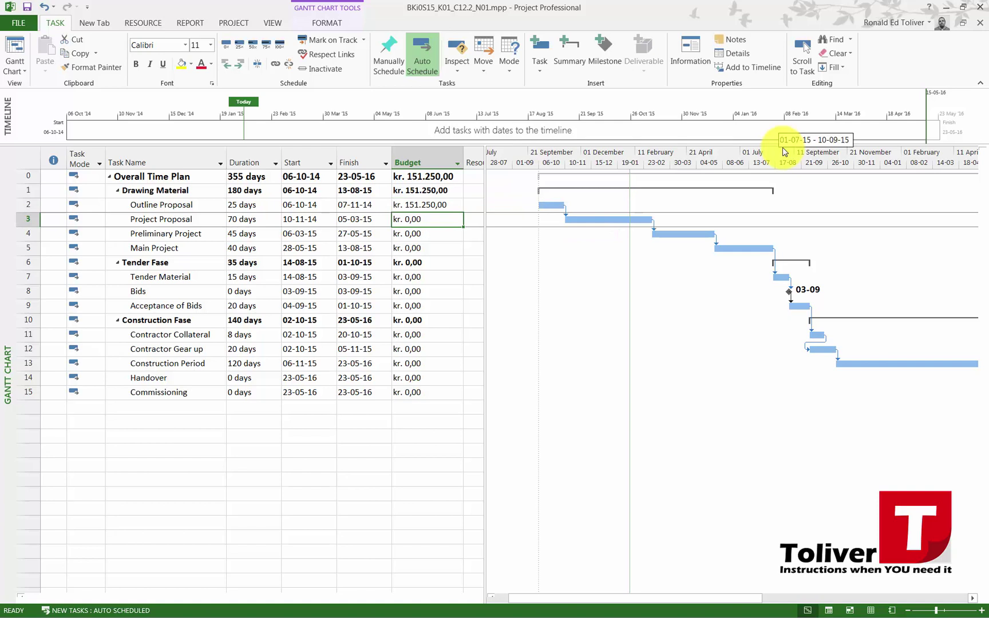
type("121000")
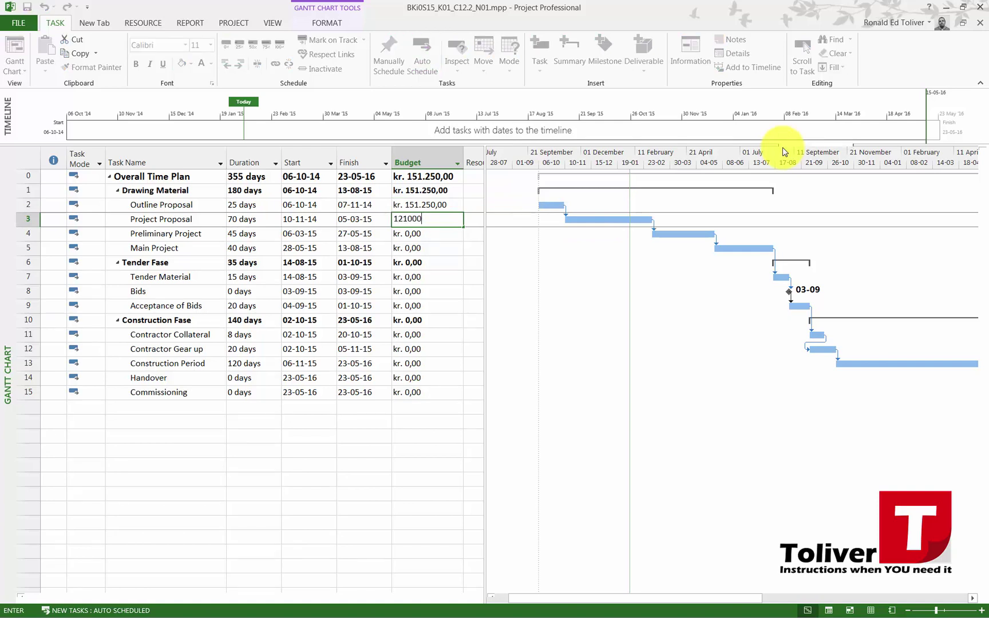
key("Return")
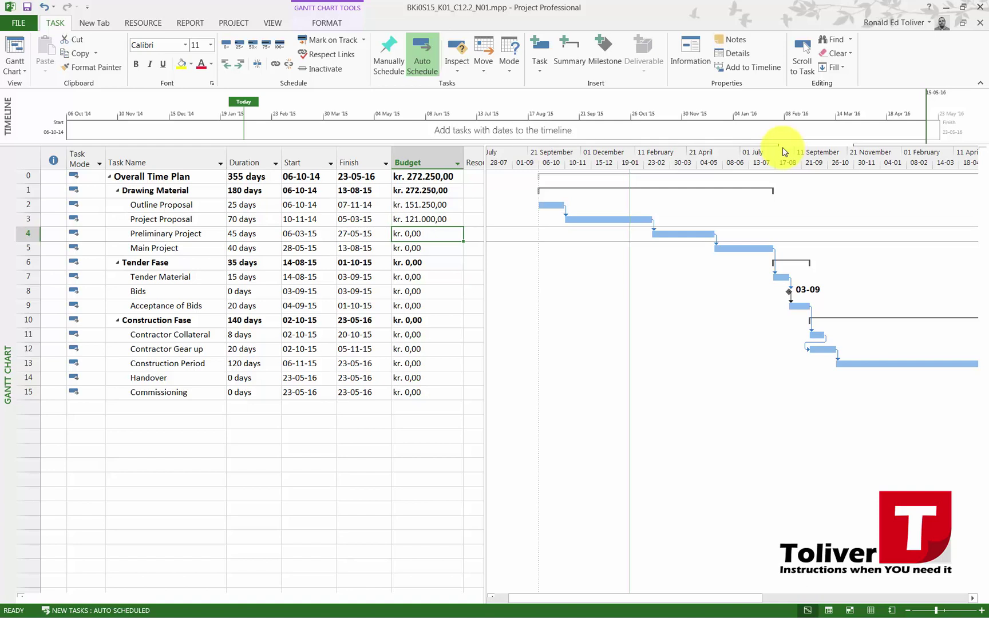
Step: Set the budget of Preliminary Project to kr. 90.750 and of Main Project to kr. 151.250, and save the project
type("90")
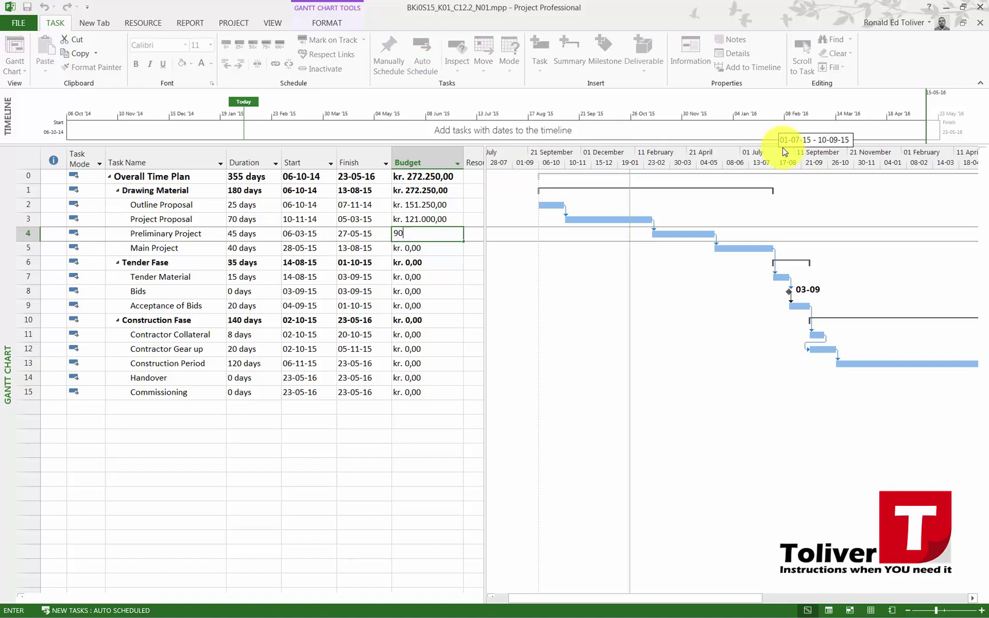
type(".750")
key("Return")
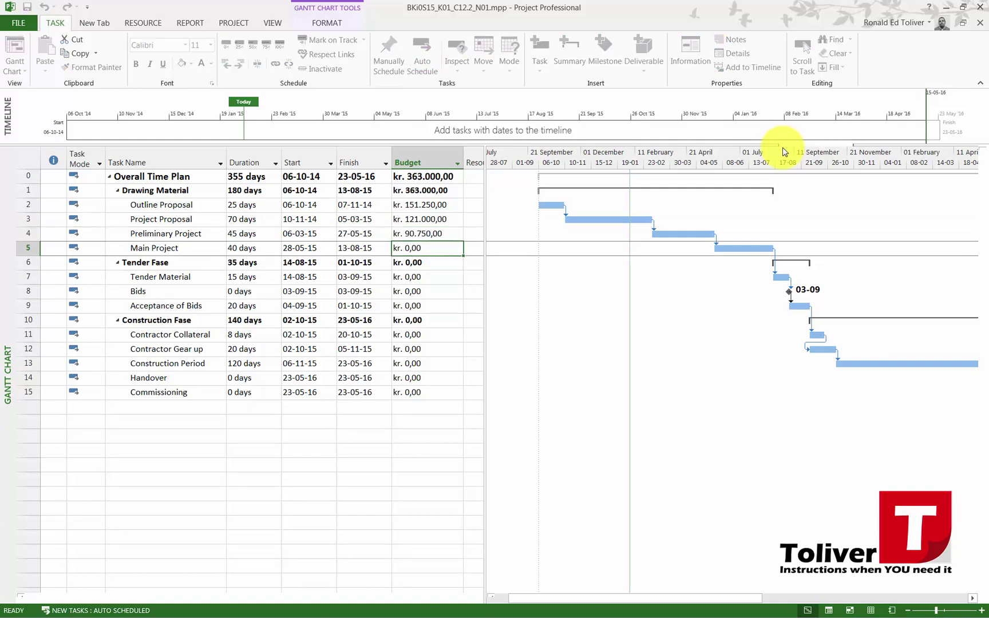
type("151250")
key("Return")
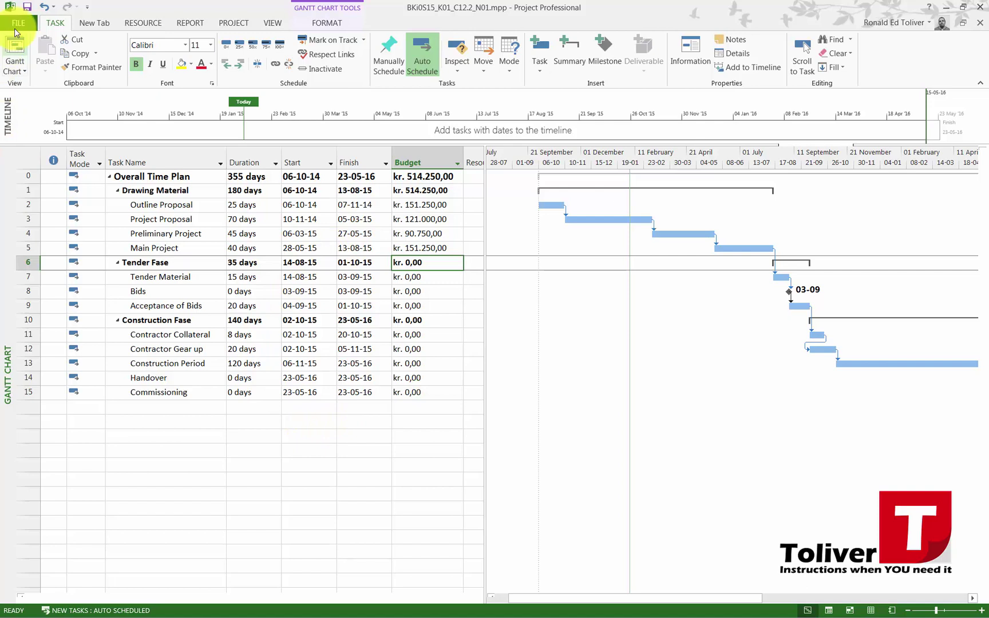
left_click(26, 7)
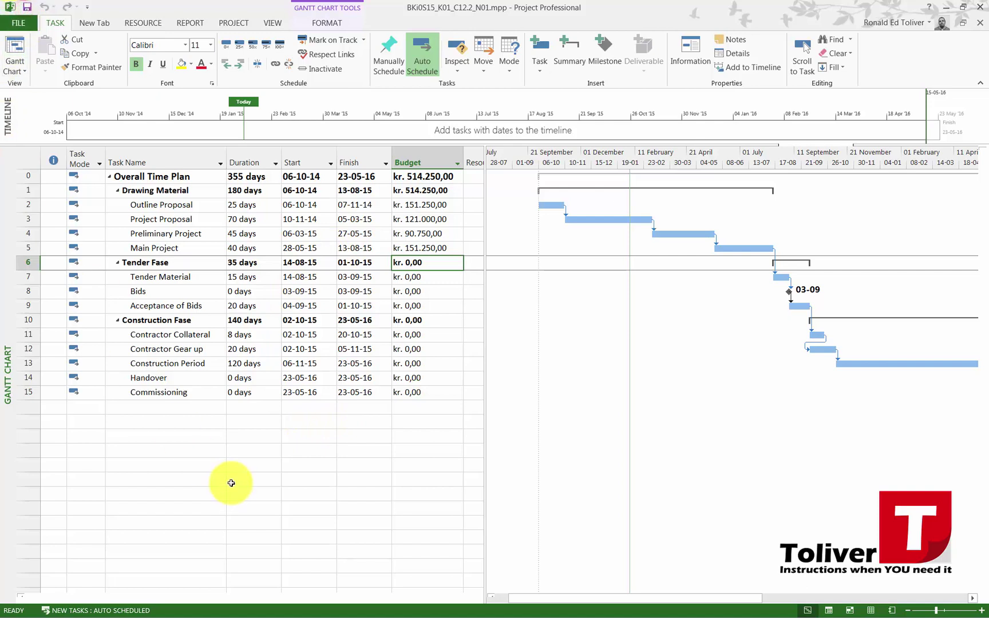